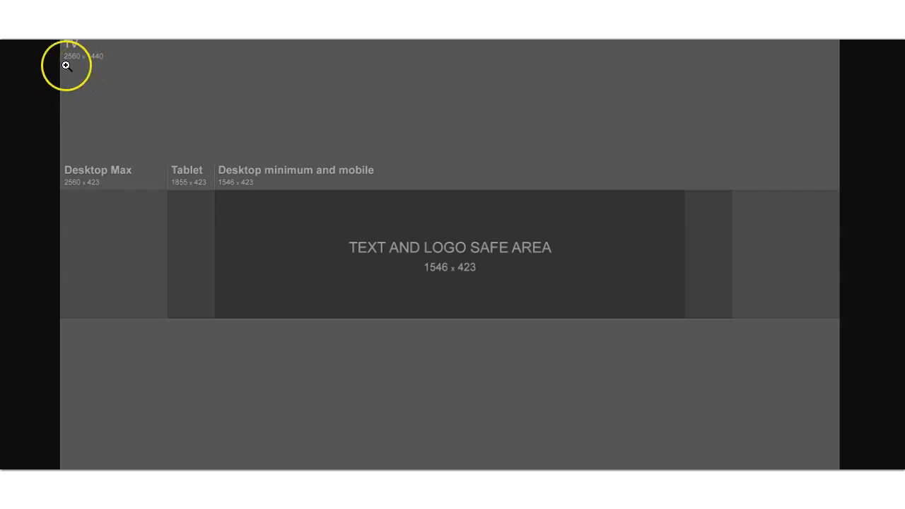
Examine the TV, desktop, tablet, and text and logo safe area dimensions on the YouTube channel art size guide.
click(73, 64)
click(71, 63)
click(78, 68)
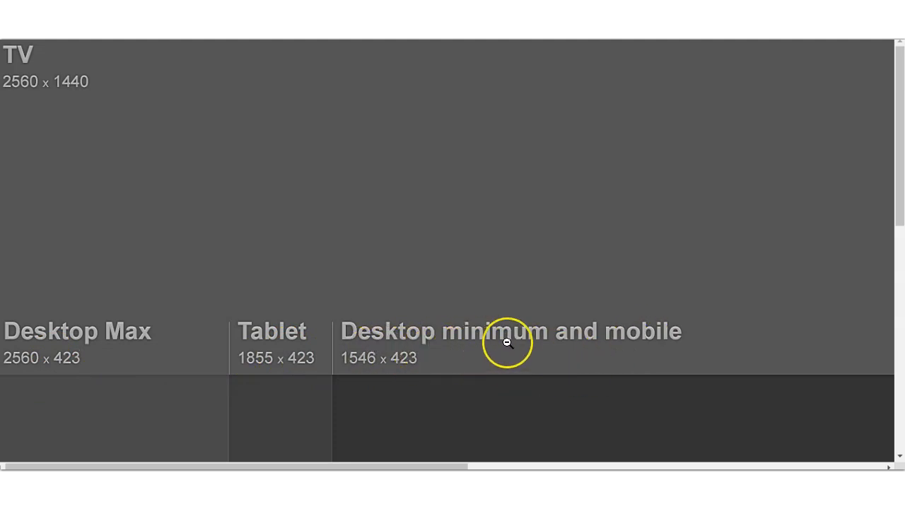
click(391, 361)
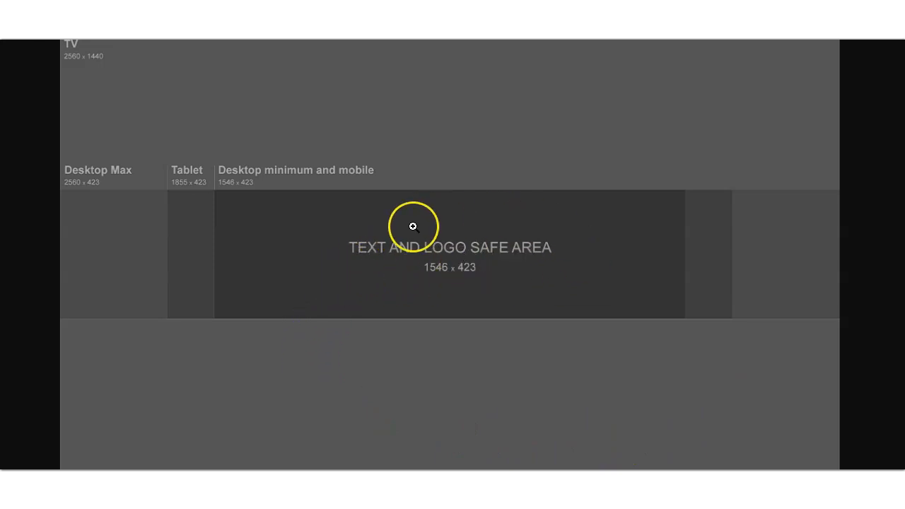
click(490, 289)
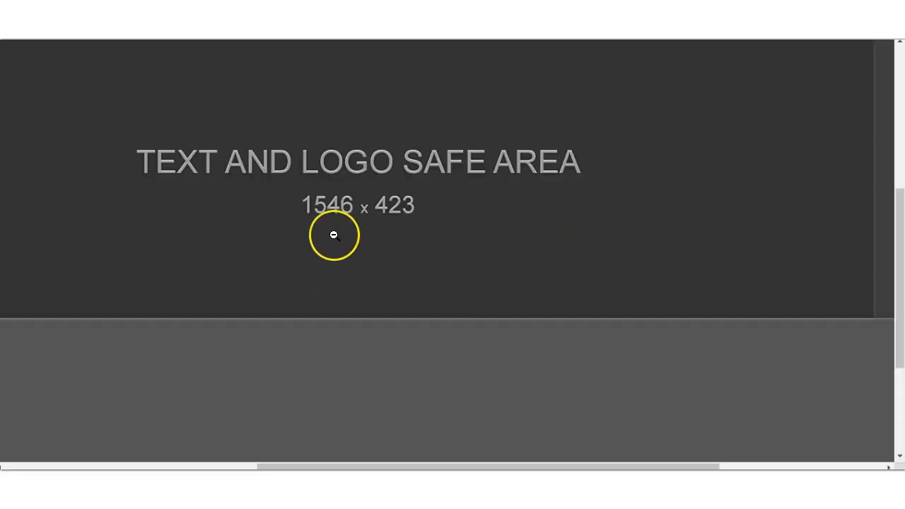
alt+click(394, 234)
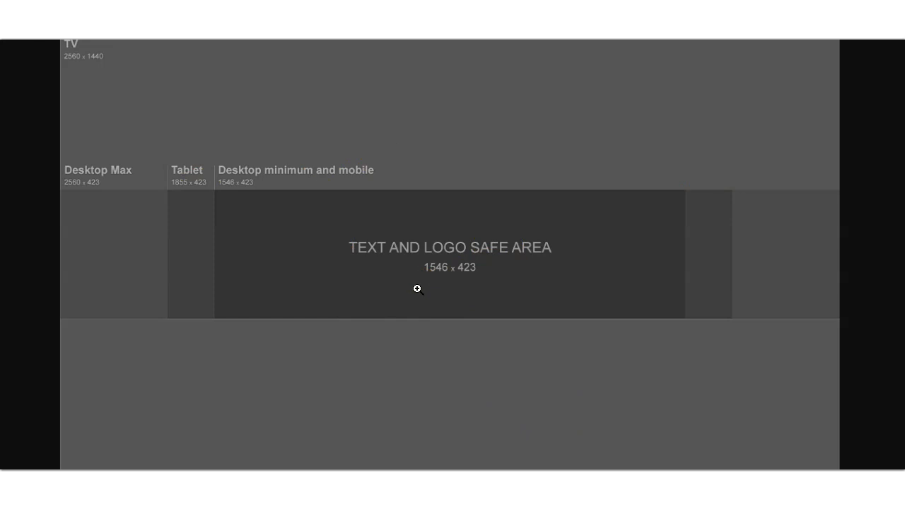
right_click(373, 132)
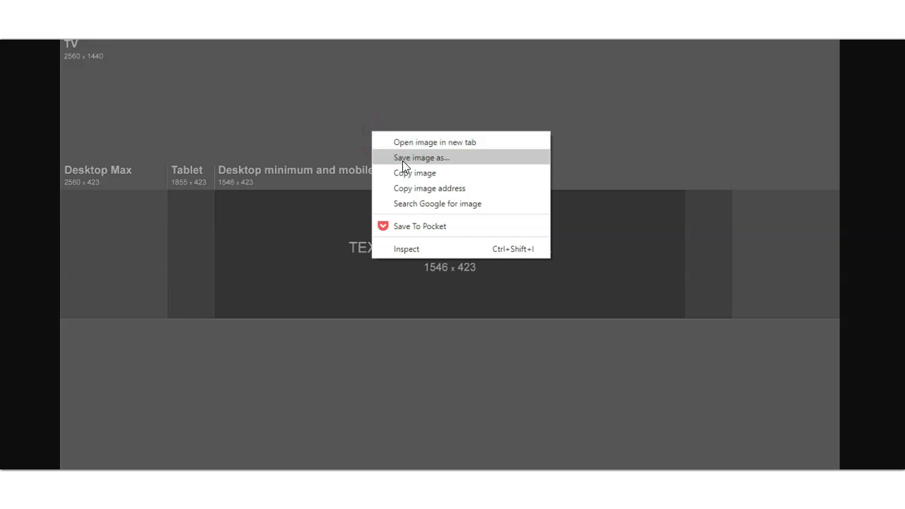
click(318, 155)
click(319, 155)
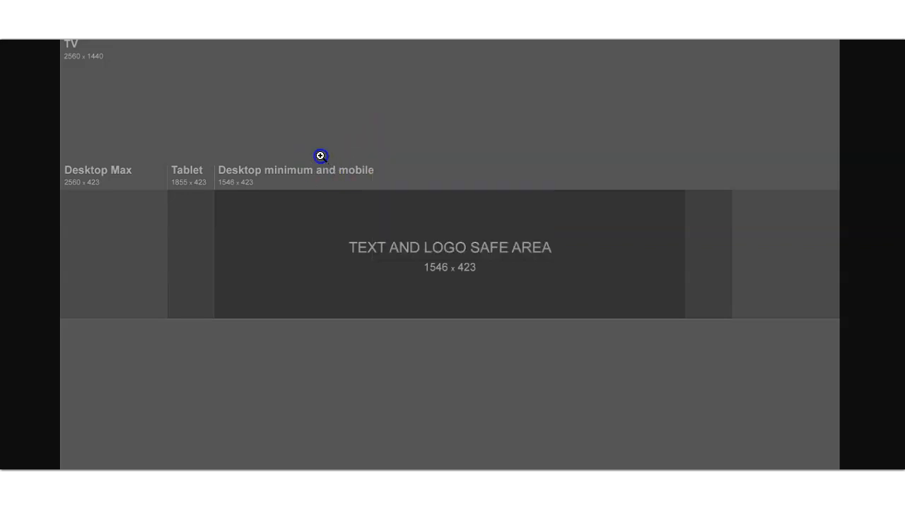
click(422, 212)
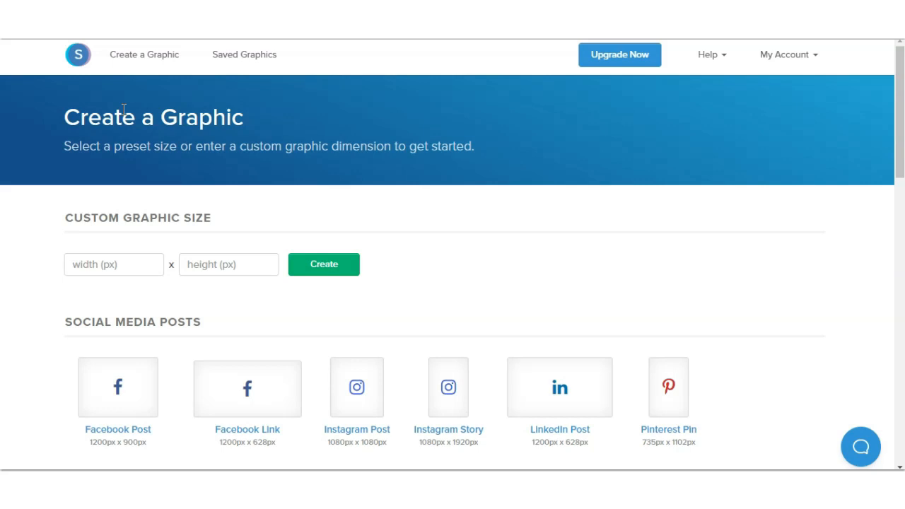
In Snappa, choose the YouTube Channel Art preset (2560px x 1440px) from the headers and banners sizes.
click(124, 109)
scroll(459, 279, down, 3)
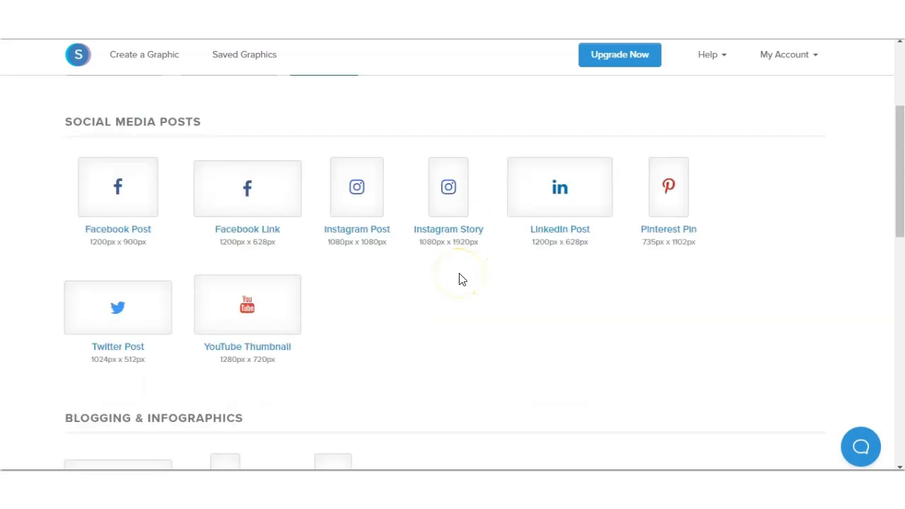
scroll(459, 279, down, 2)
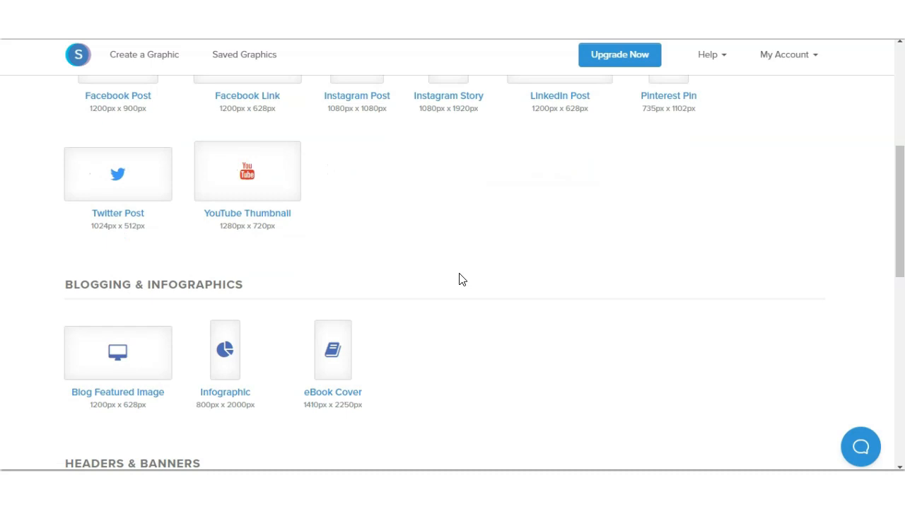
scroll(460, 279, down, 1)
scroll(460, 278, up, 6)
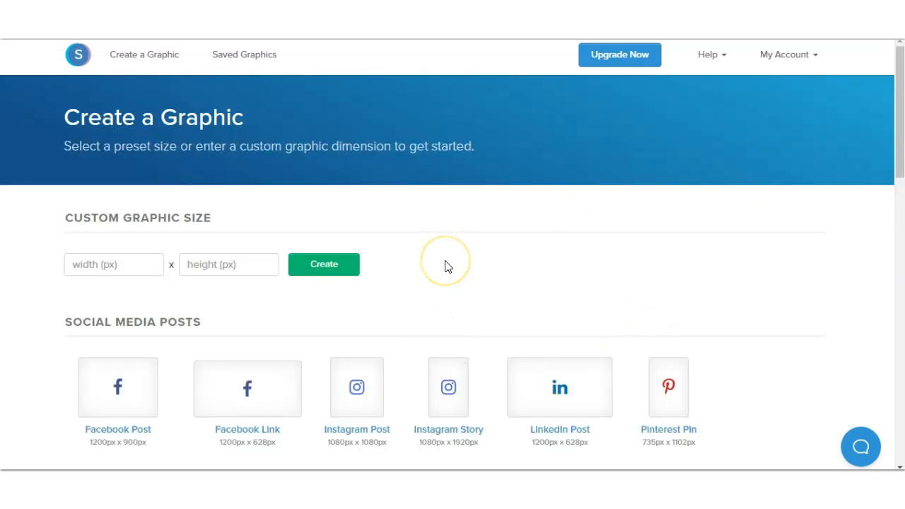
scroll(445, 267, down, 6)
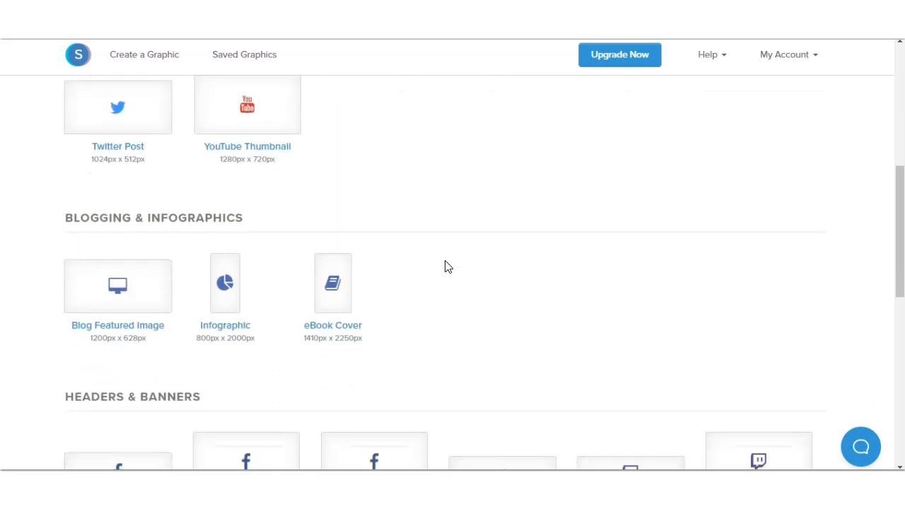
scroll(445, 266, down, 5)
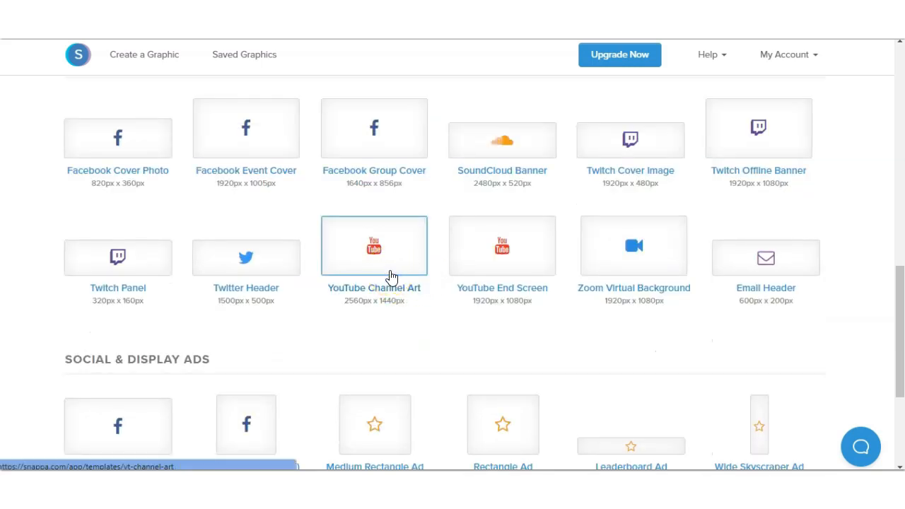
click(391, 275)
Look through the featured and ready-made YouTube Channel Art templates.
scroll(432, 297, down, 1)
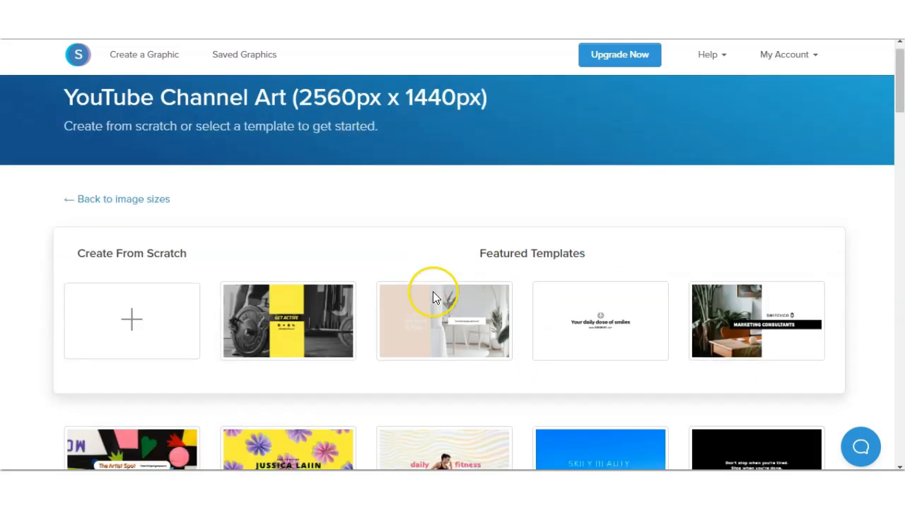
scroll(432, 297, down, 1)
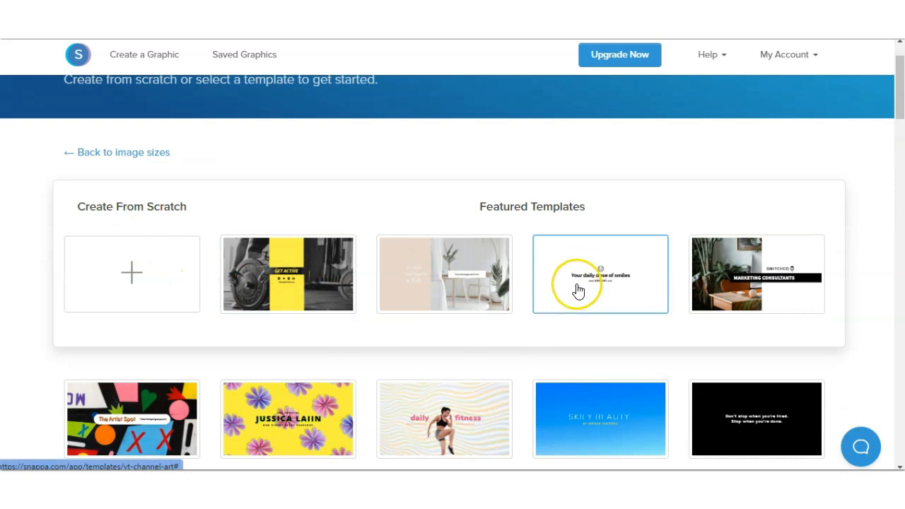
scroll(681, 275, down, 4)
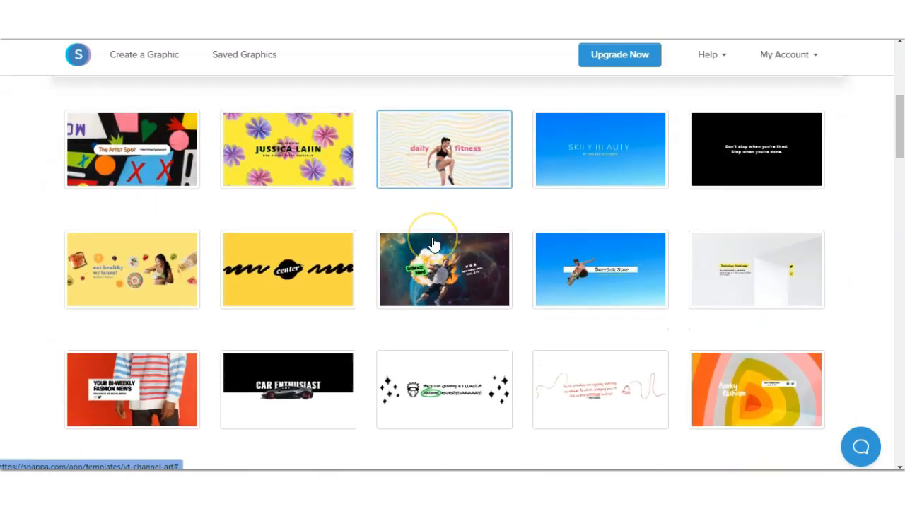
scroll(433, 244, down, 2)
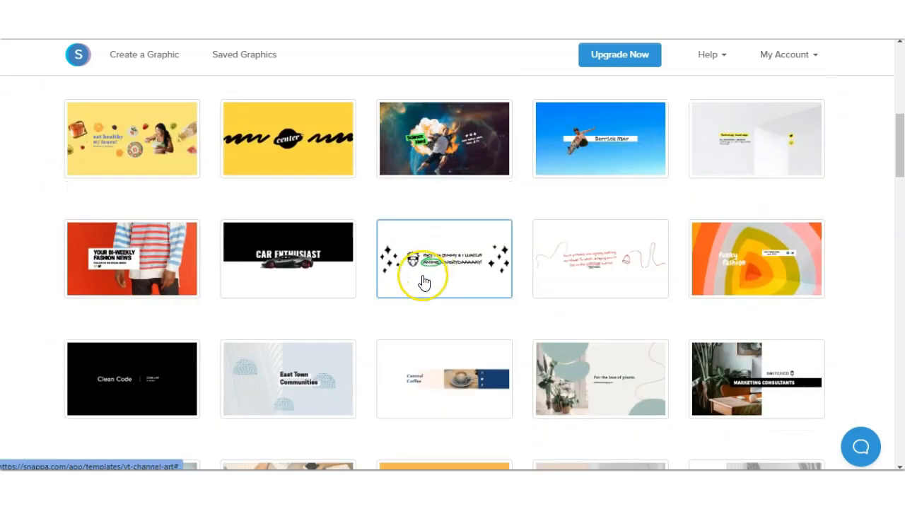
scroll(493, 279, down, 1)
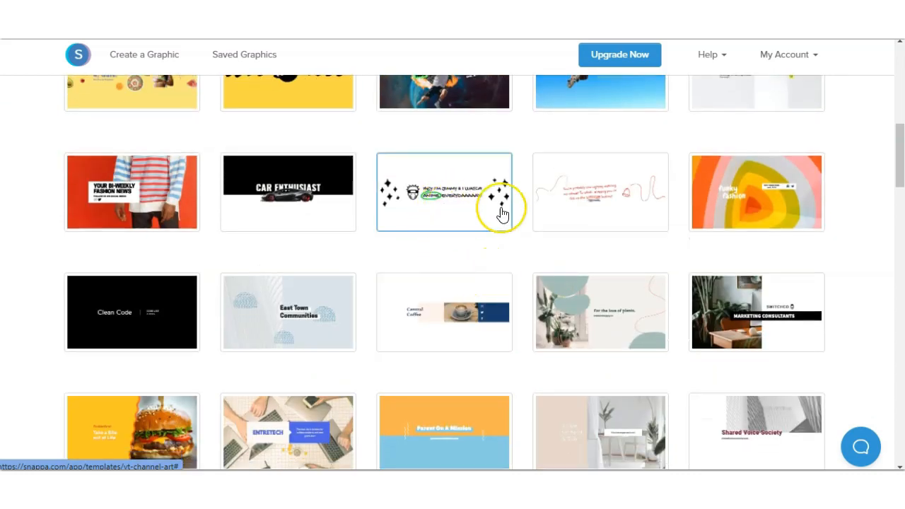
scroll(576, 261, down, 2)
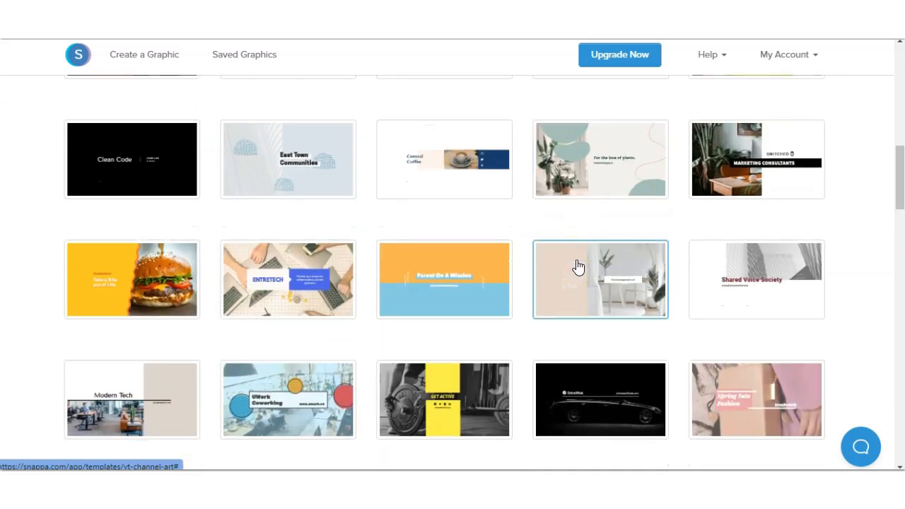
scroll(579, 266, down, 1)
scroll(578, 265, down, 3)
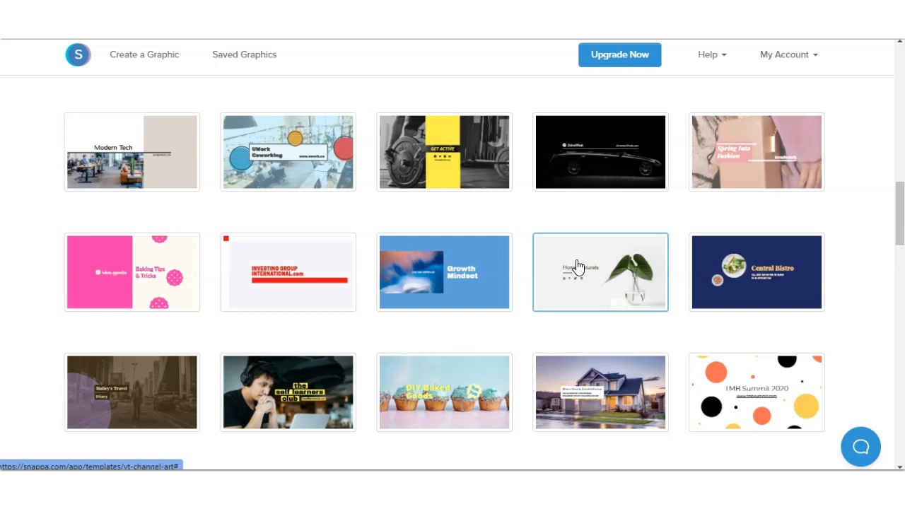
scroll(579, 275, down, 1)
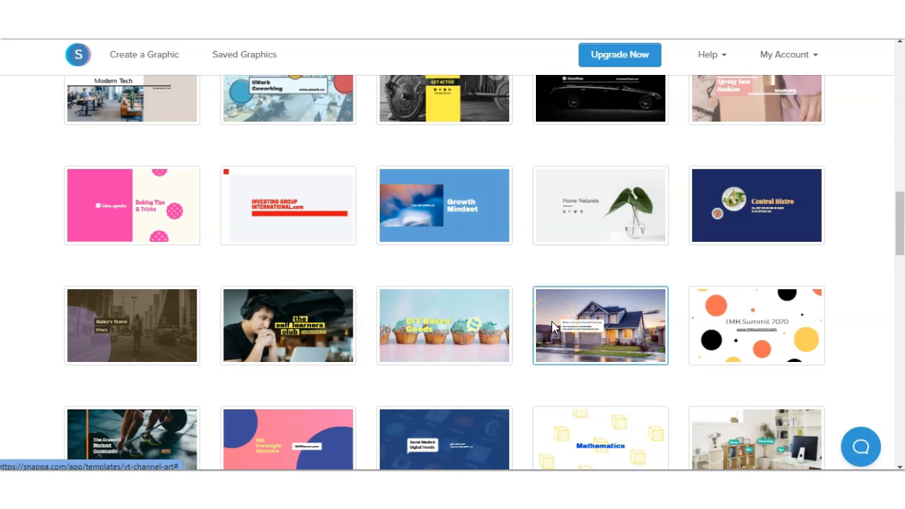
Create a YouTube Channel Art design from scratch and toggle its safe zone overlay off and on again.
scroll(551, 321, up, 15)
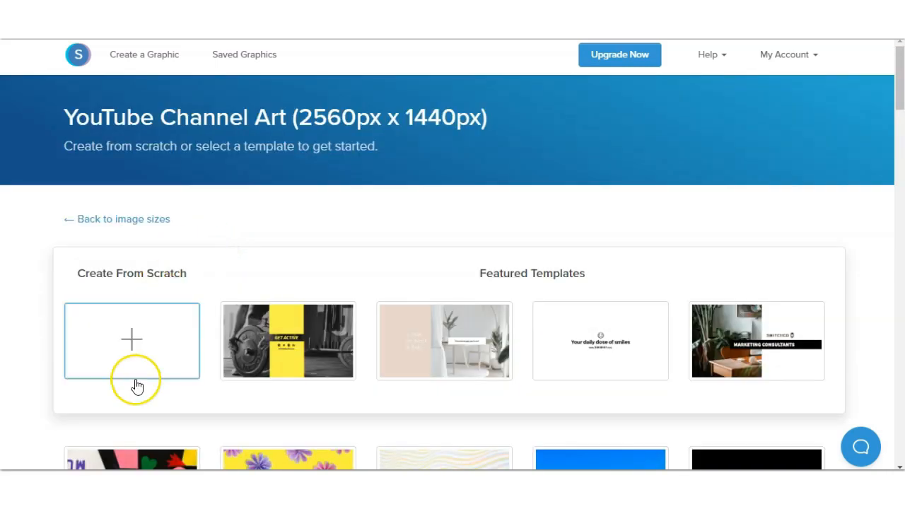
click(134, 343)
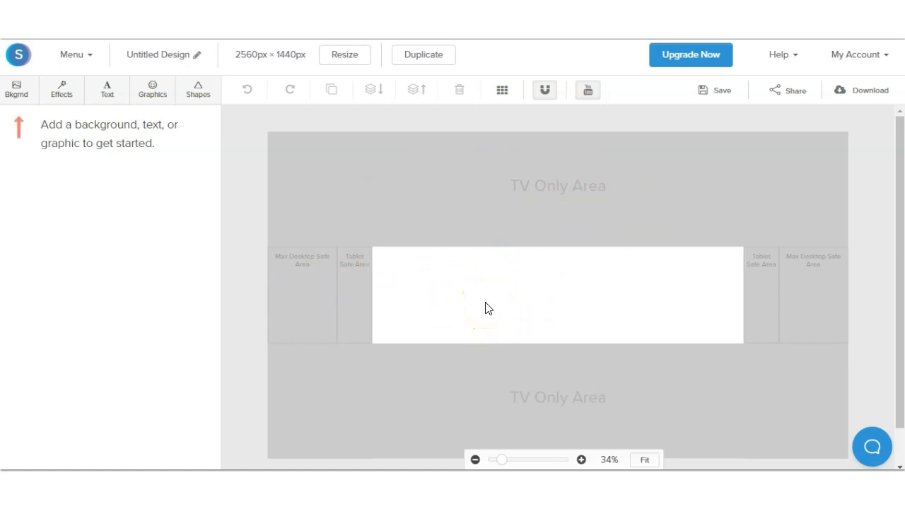
click(589, 95)
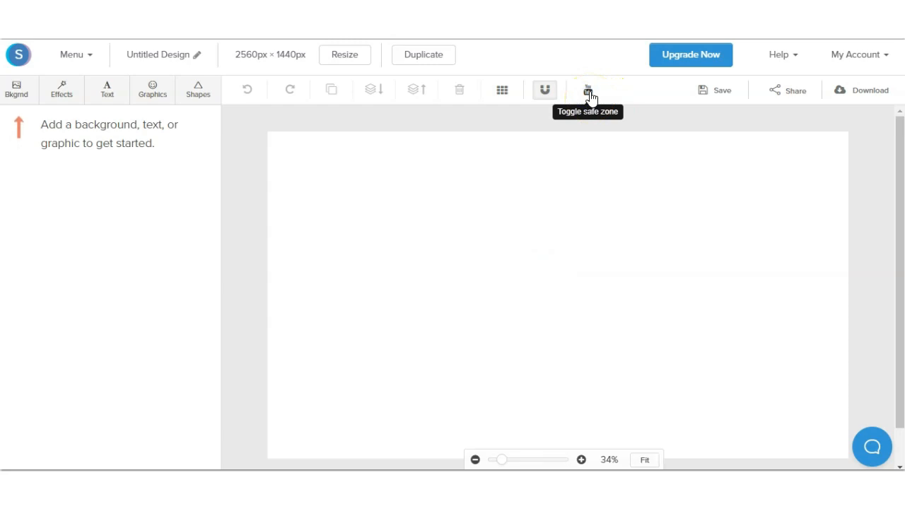
click(589, 95)
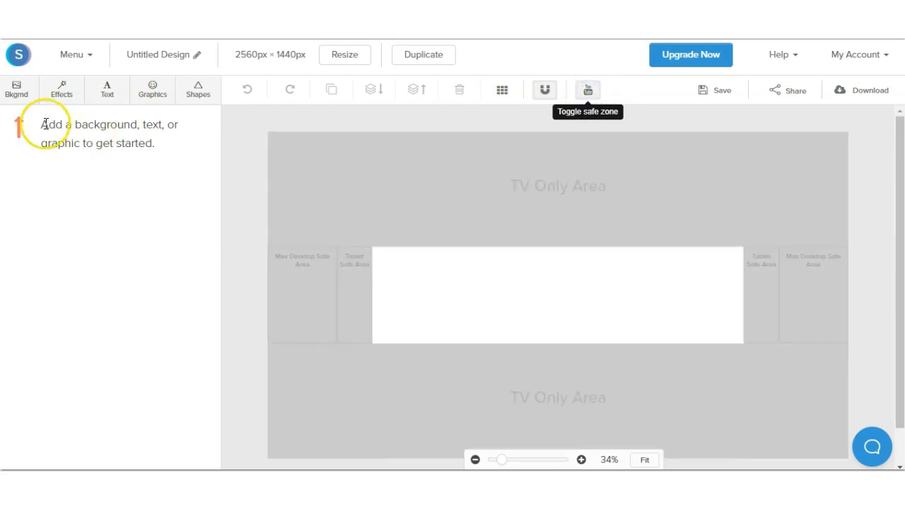
click(17, 90)
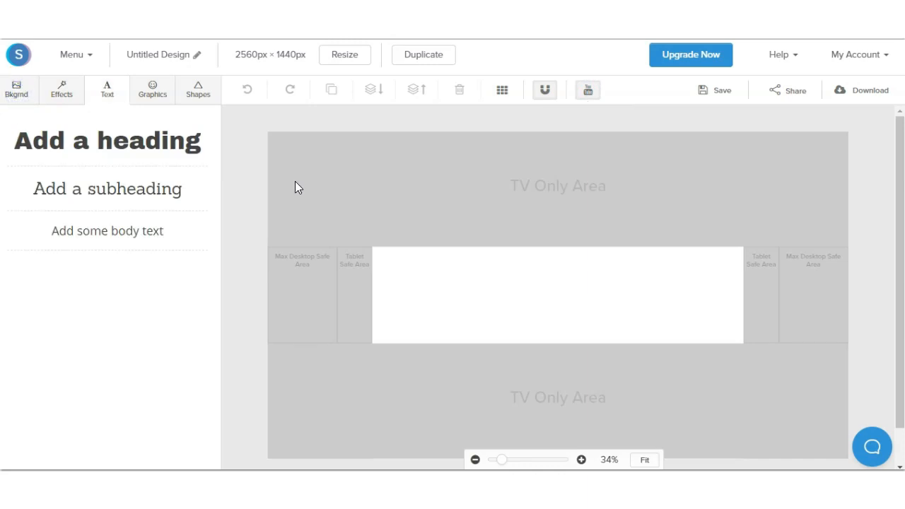
click(294, 141)
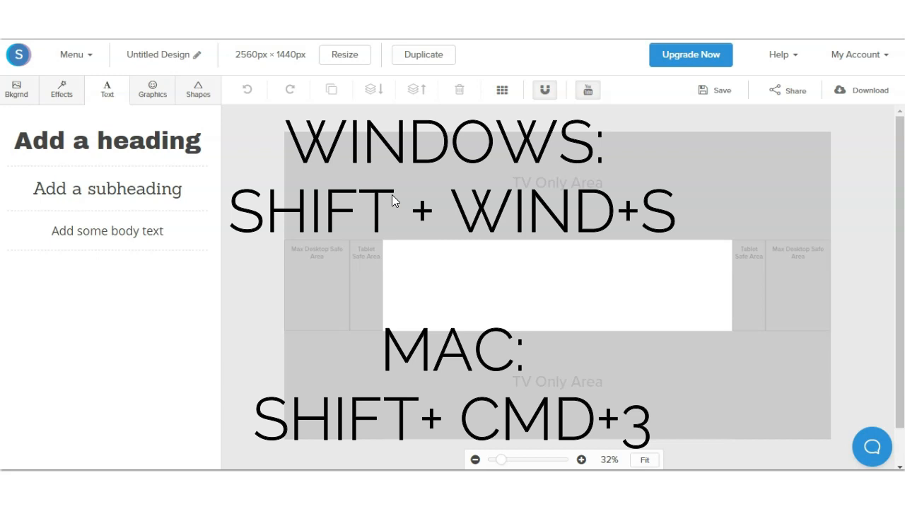
Capture a screenshot of the whole blank canvas with its safe zone overlay.
key(shift+super+s)
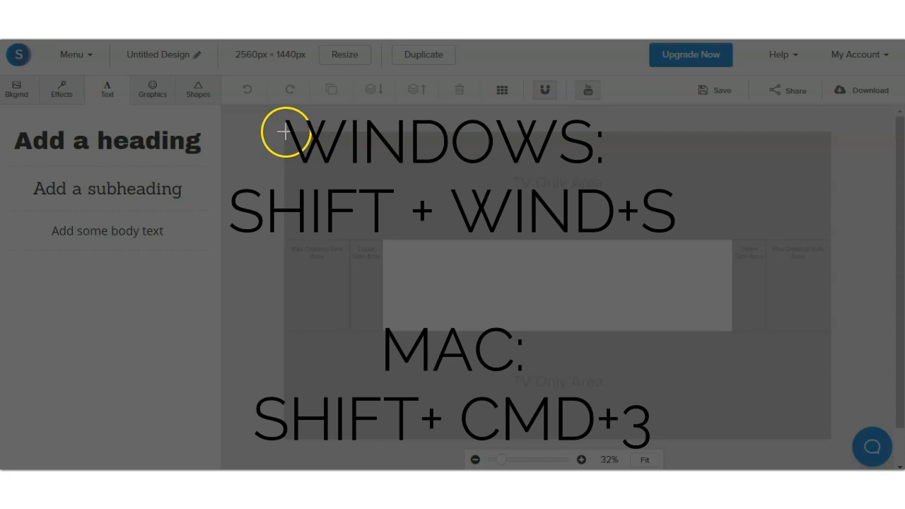
drag(283, 133, 831, 437)
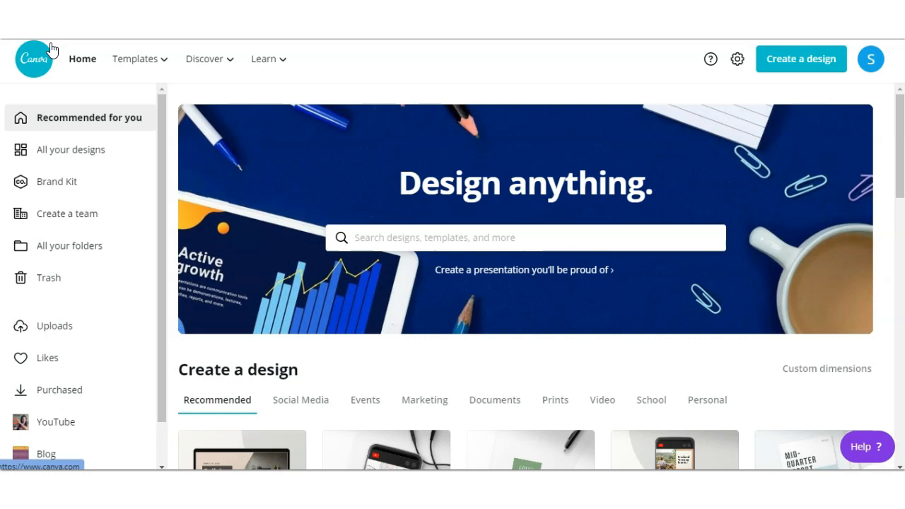
Switch to Canva, search for youtube channel art templates, and open the "Gamer Strategies" template.
click(391, 239)
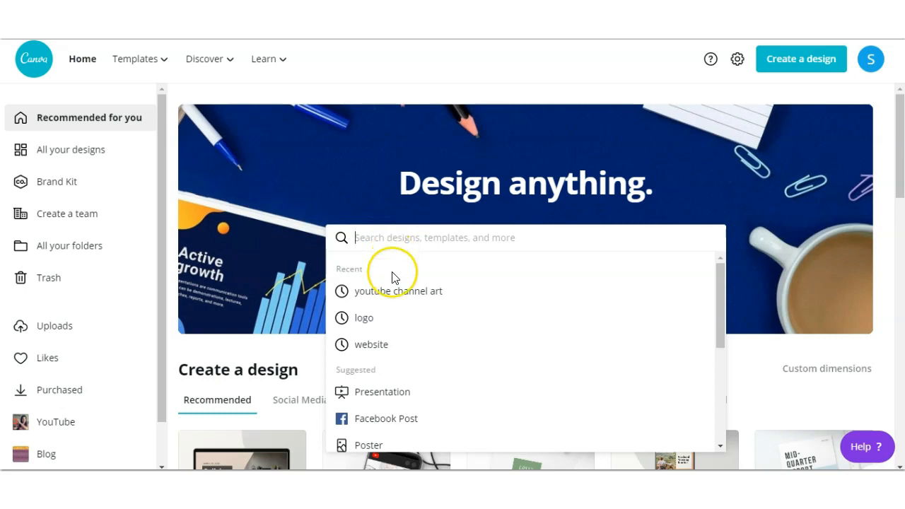
click(391, 291)
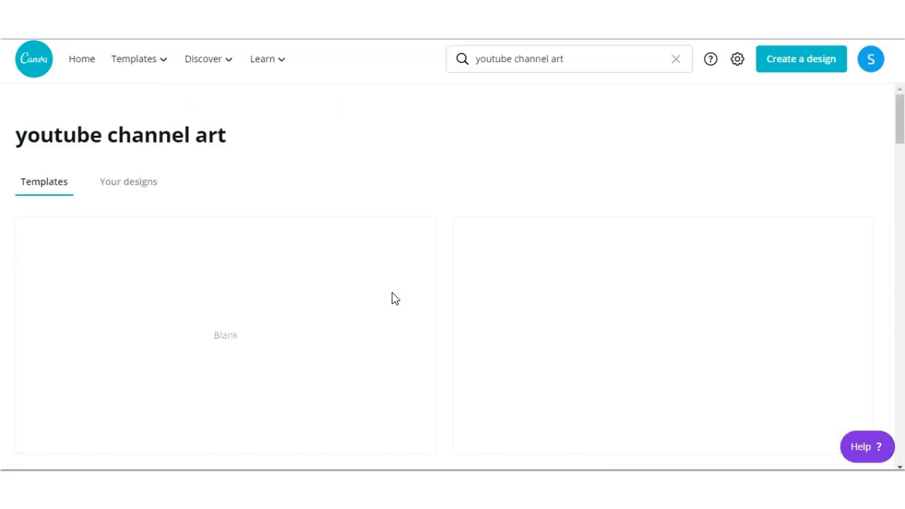
scroll(394, 301, down, 2)
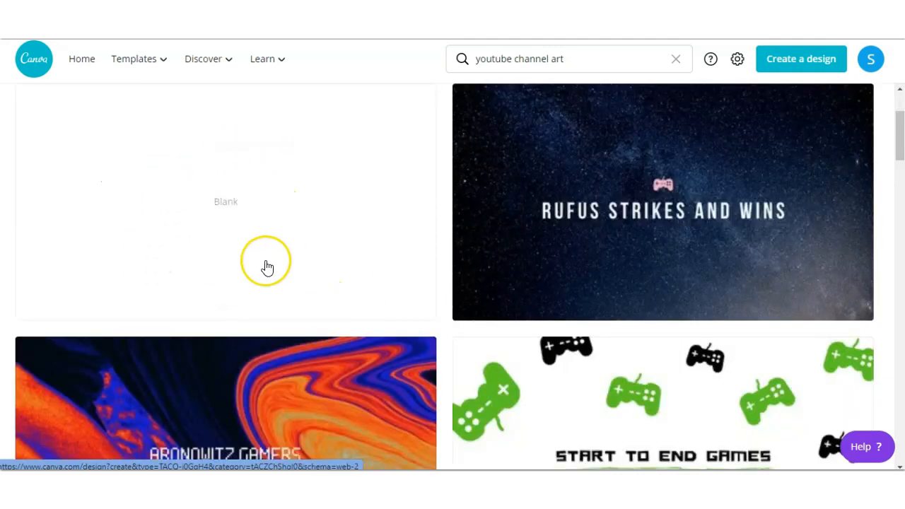
scroll(556, 263, down, 6)
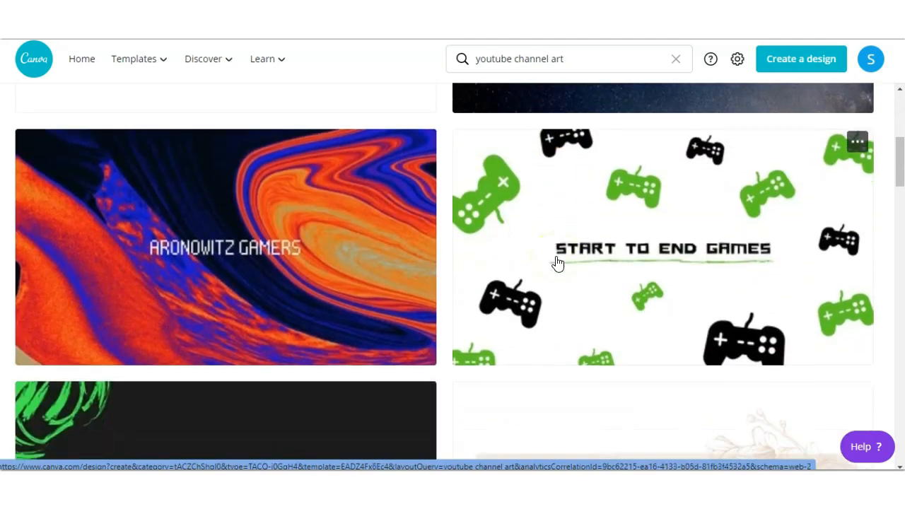
scroll(556, 263, down, 4)
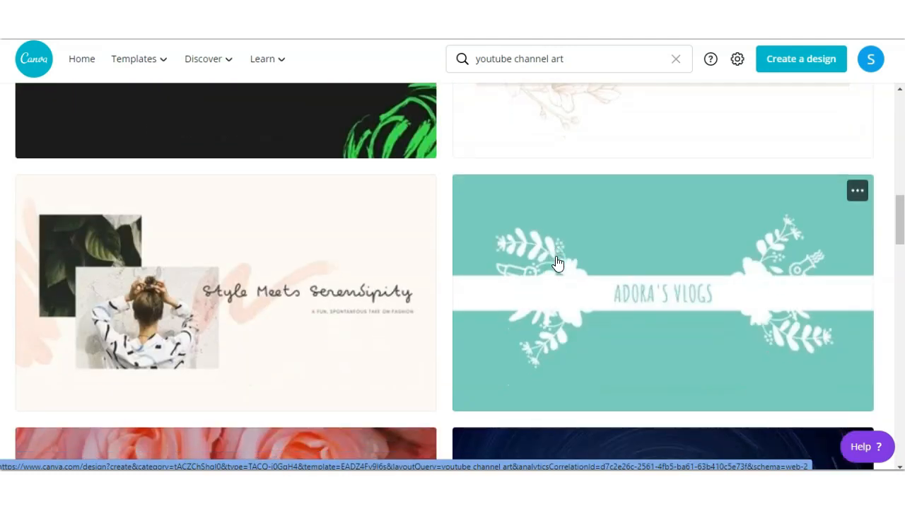
scroll(556, 263, down, 3)
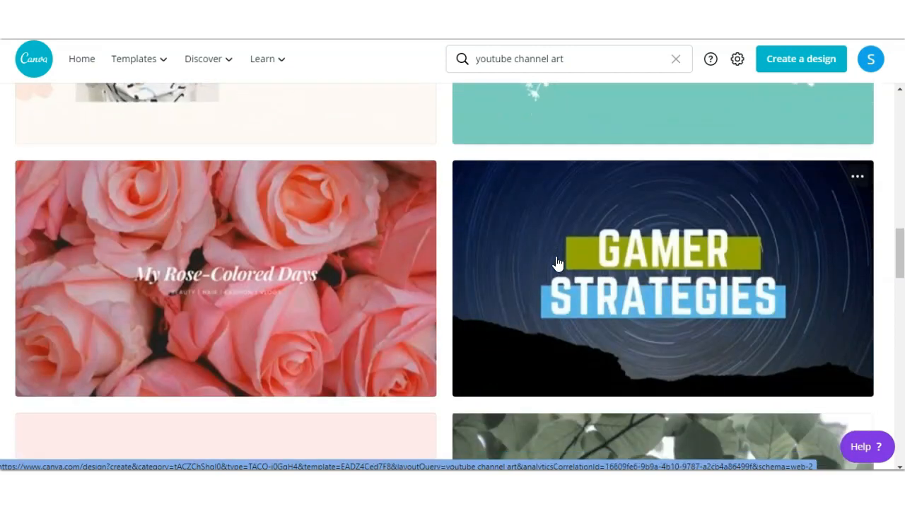
click(557, 263)
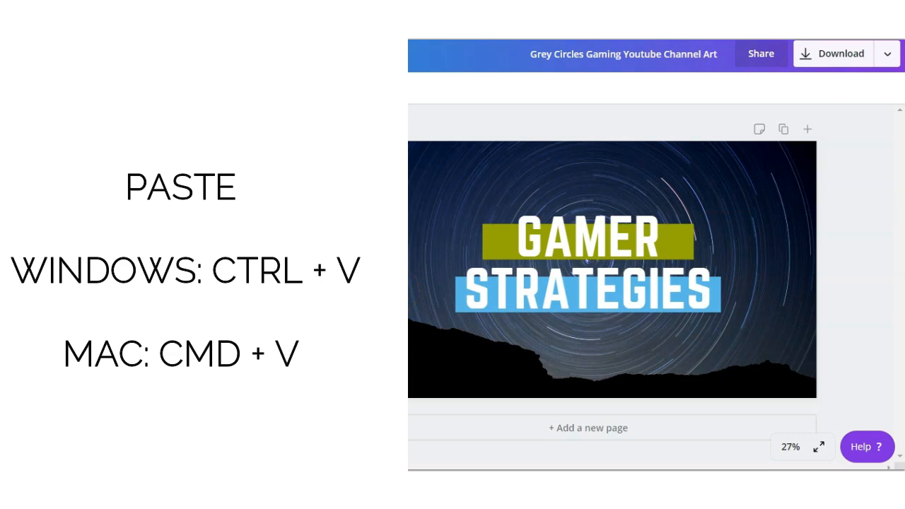
Paste the captured safe zone screenshot into the design and enlarge it to cover the whole canvas.
key(ctrl+v)
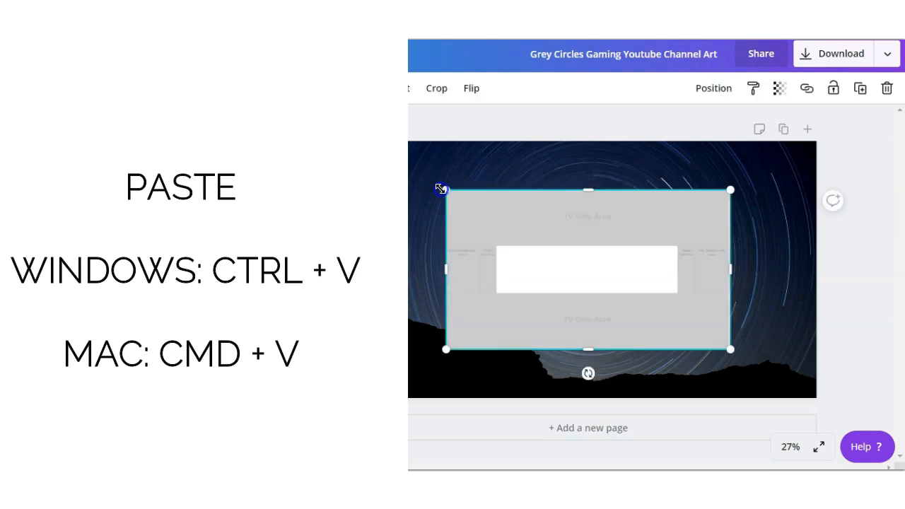
drag(411, 176, 353, 155)
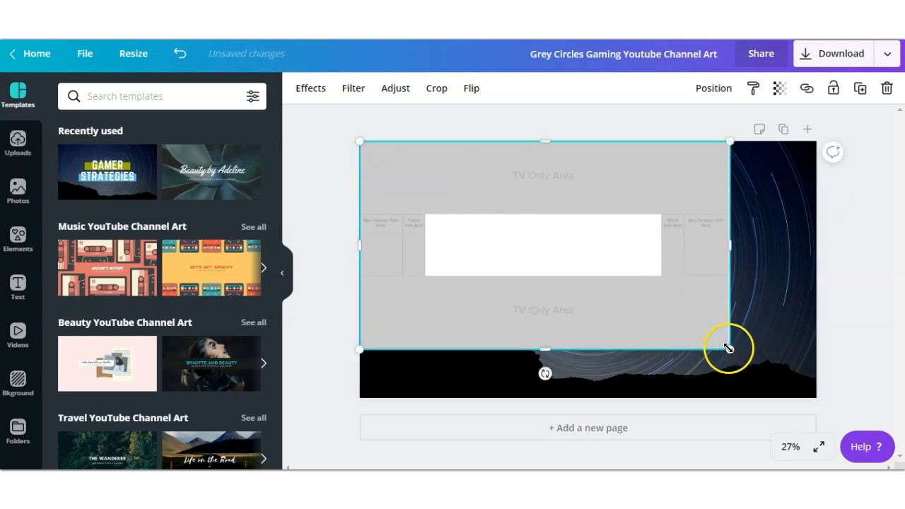
drag(730, 350, 817, 397)
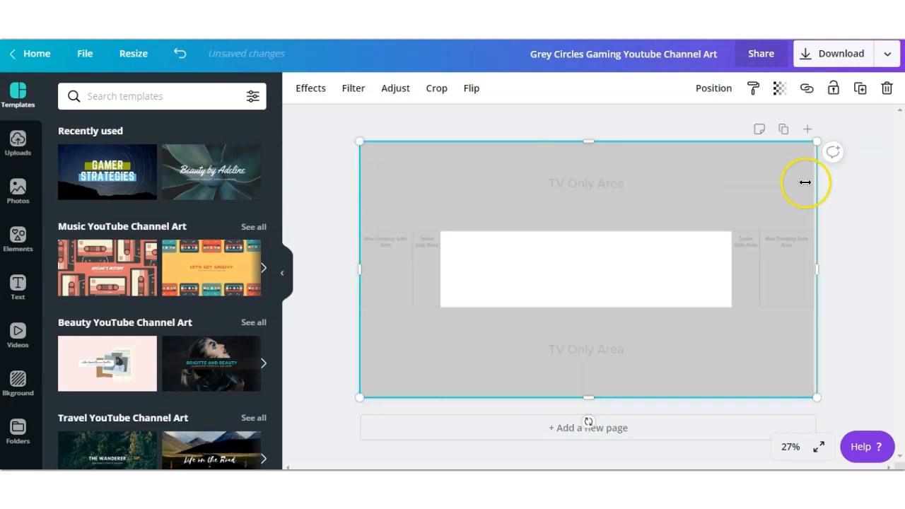
Send the safe zone screenshot to the back so the GAMER STRATEGIES title sits in front of it.
click(717, 92)
click(650, 153)
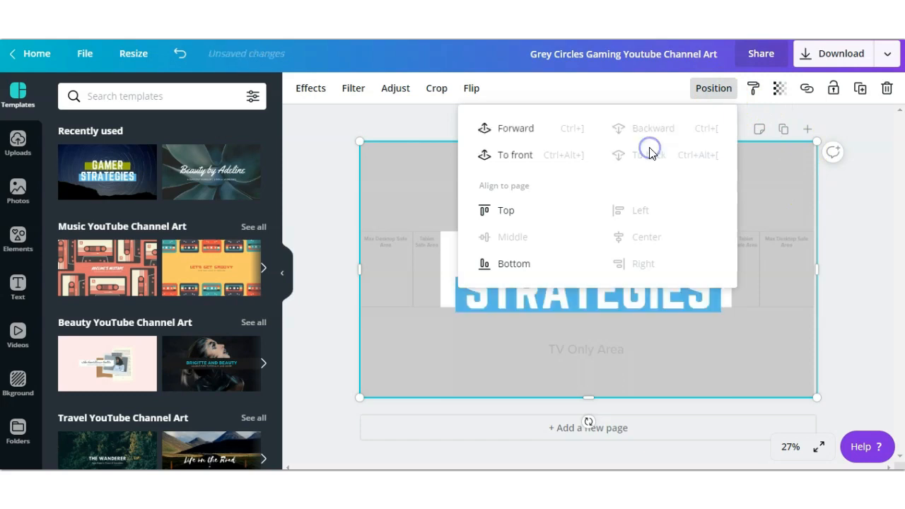
click(873, 245)
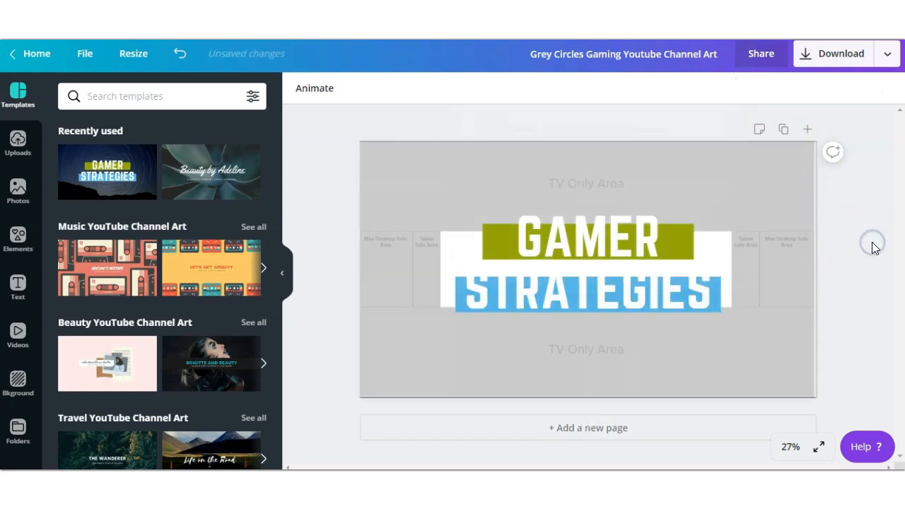
click(532, 242)
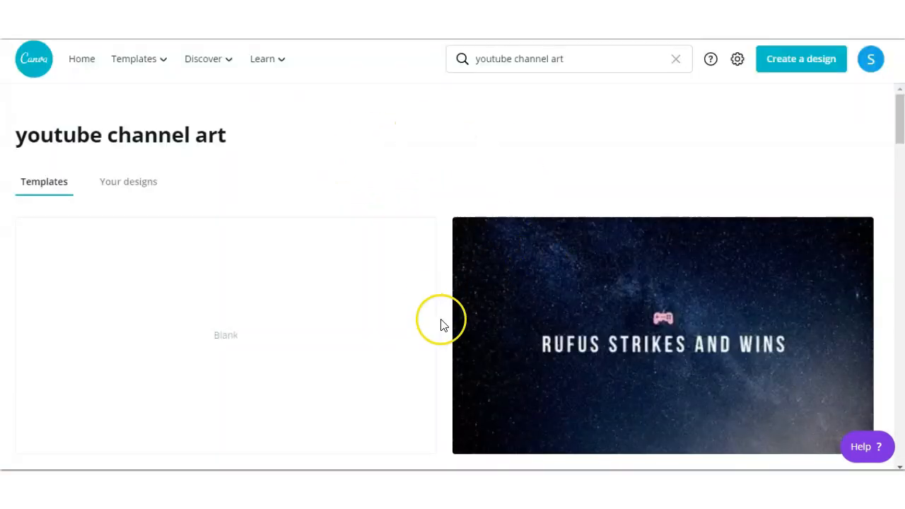
Open the blank YouTube channel art design from the template results and paste the safe zone screenshot onto its canvas.
scroll(424, 323, down, 1)
scroll(410, 318, down, 2)
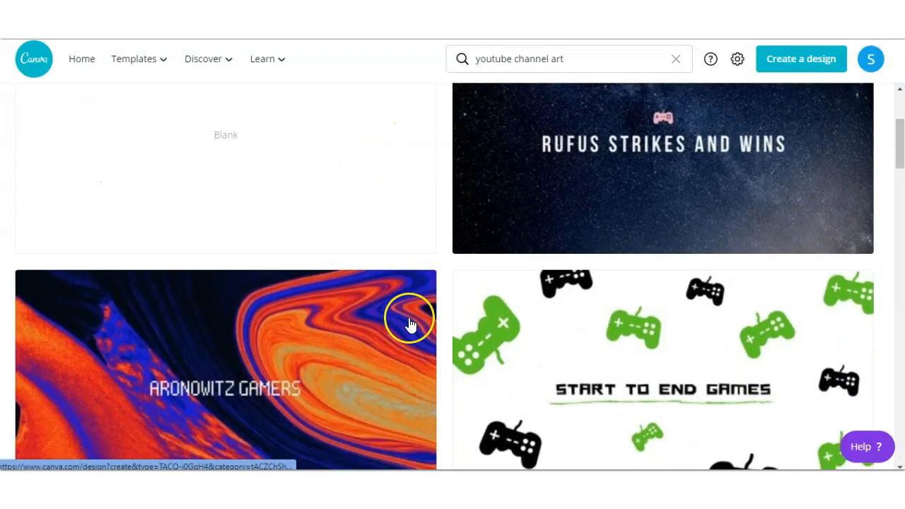
scroll(392, 319, up, 3)
click(239, 332)
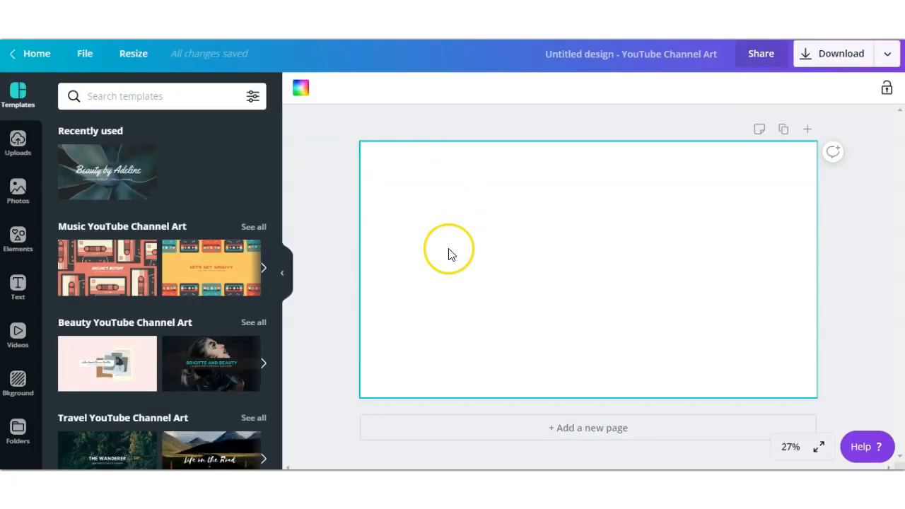
right_click(448, 254)
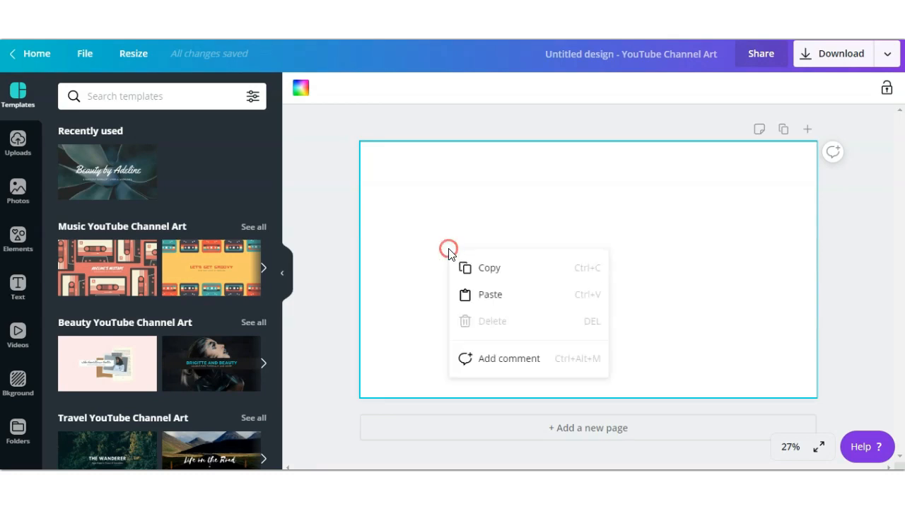
click(466, 295)
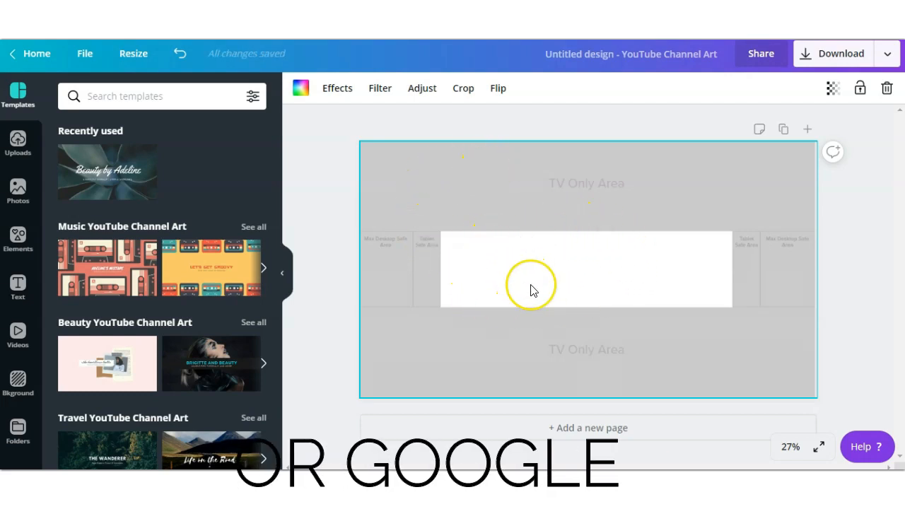
Set the safe zone image's transparency to 73 and lock it in place.
click(832, 90)
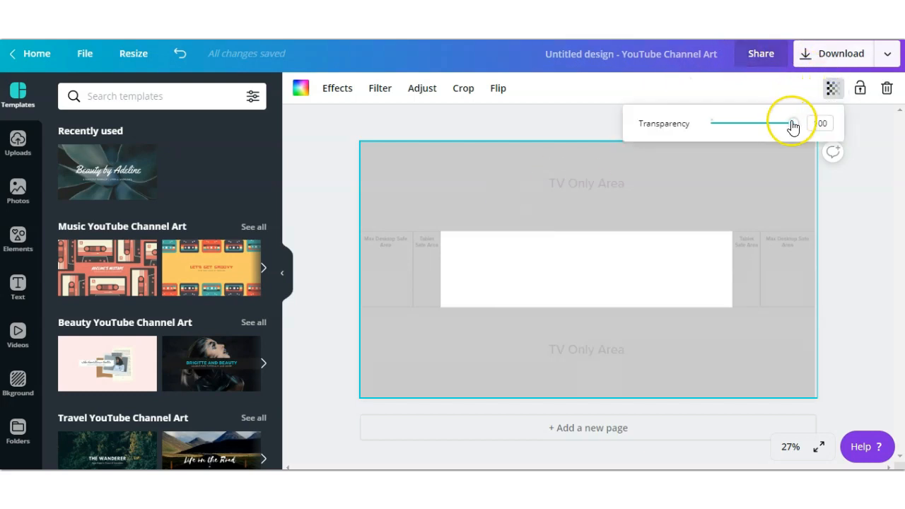
mouse_move(792, 125)
mouse_down()
mouse_move(707, 138)
mouse_move(795, 137)
mouse_up()
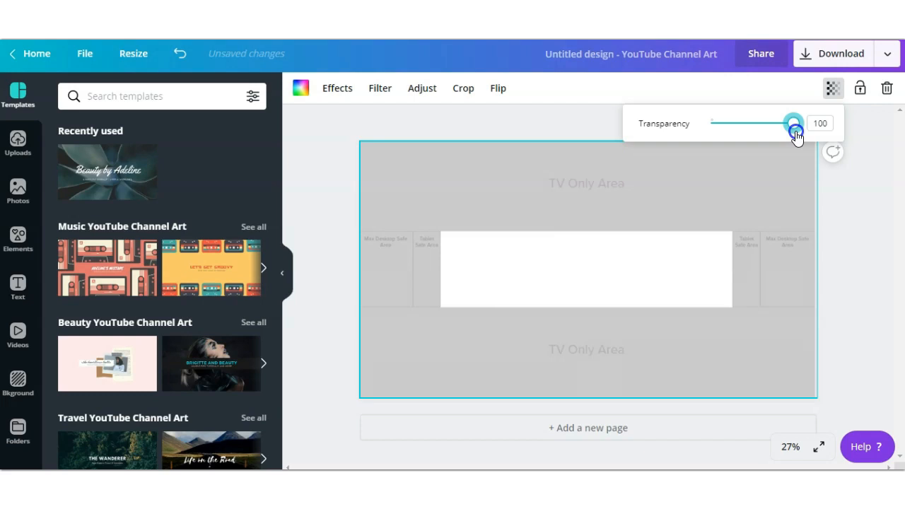
drag(795, 135, 775, 132)
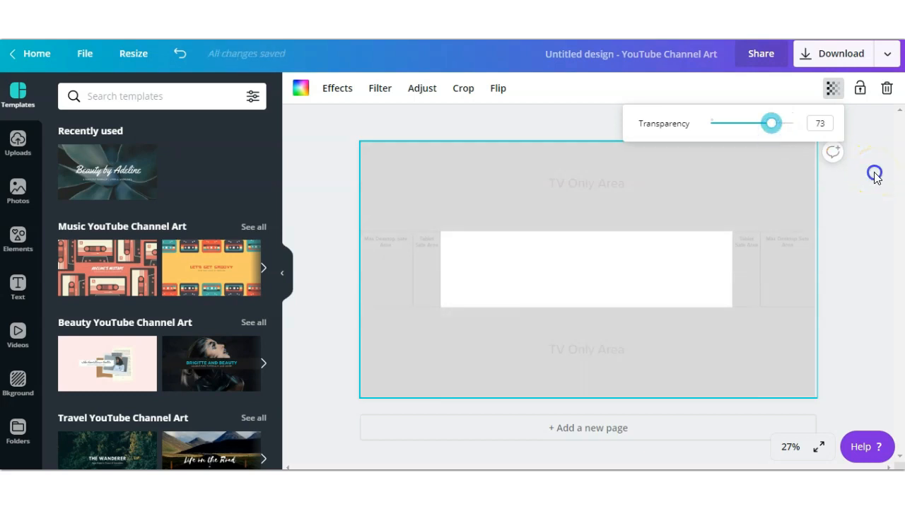
click(875, 177)
click(771, 202)
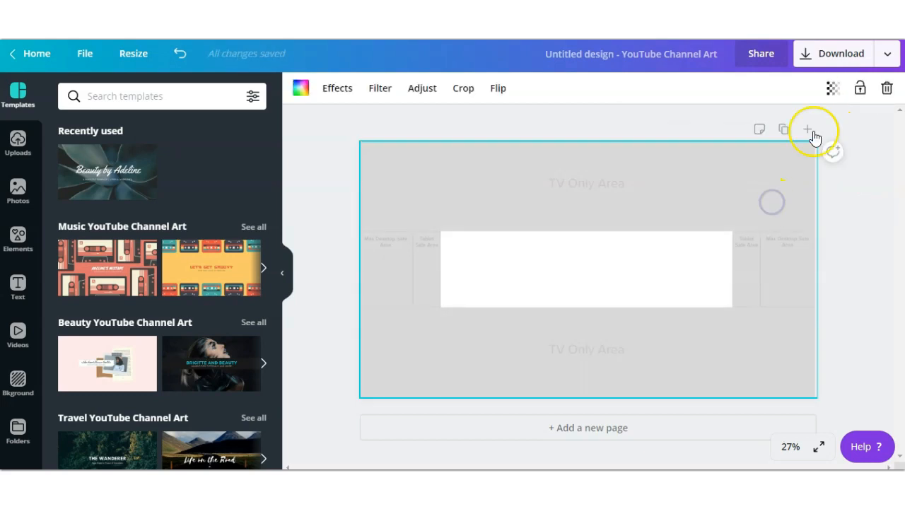
click(860, 91)
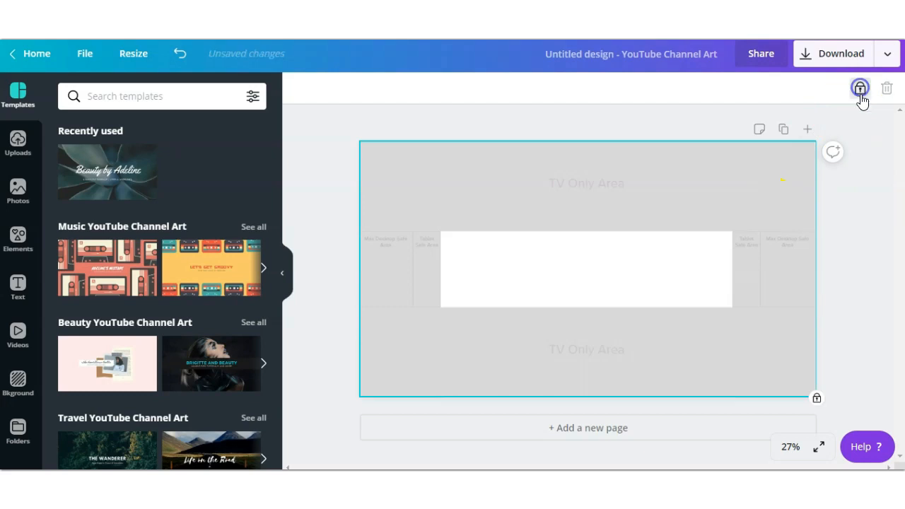
click(871, 185)
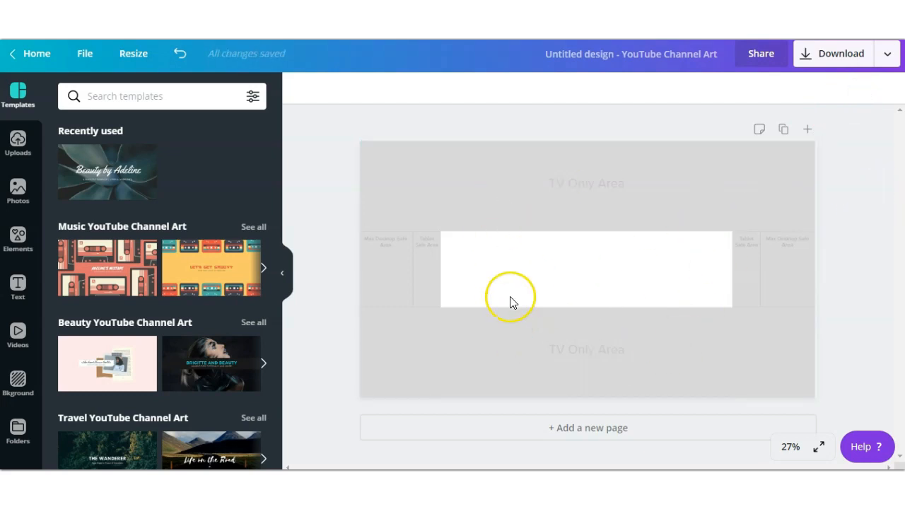
View the canvas at 100% with the templates area collapsed, and reduce the zoom to 50%.
click(791, 447)
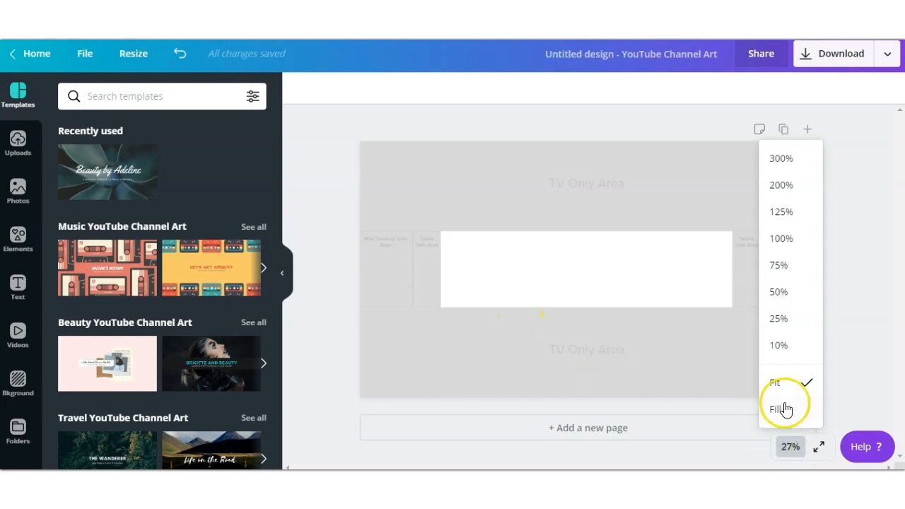
click(779, 244)
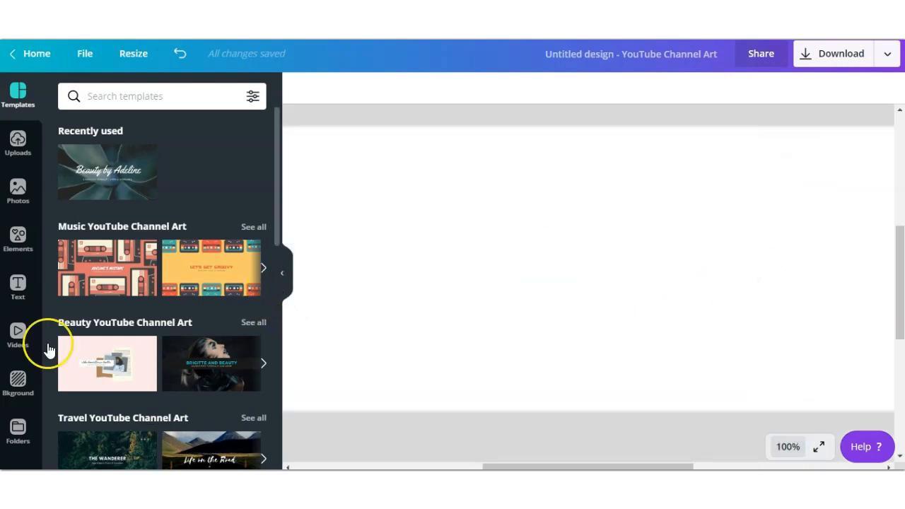
click(282, 277)
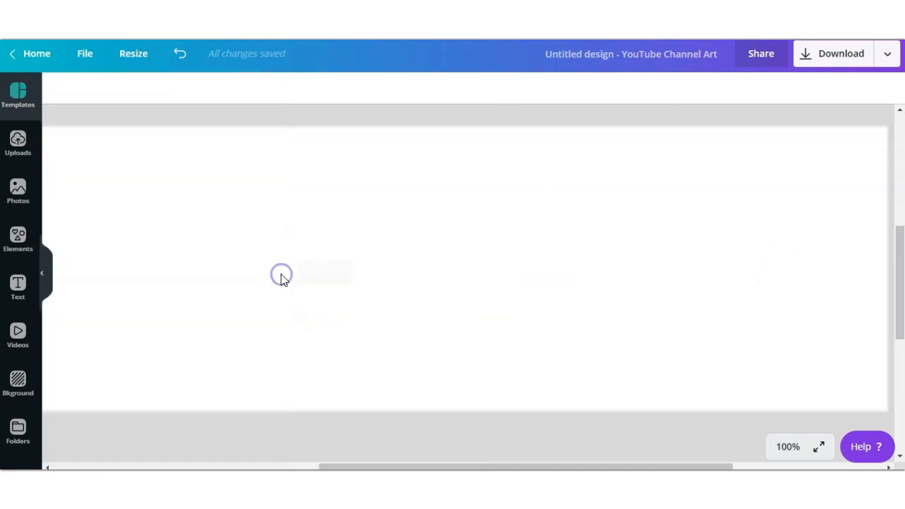
click(788, 447)
click(777, 291)
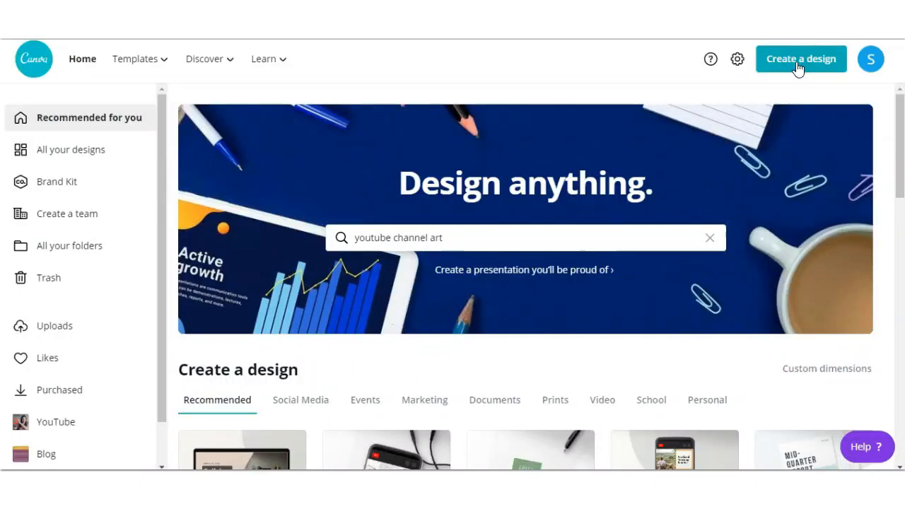
Create a new design with custom dimensions of 1546 × 423 px.
click(798, 63)
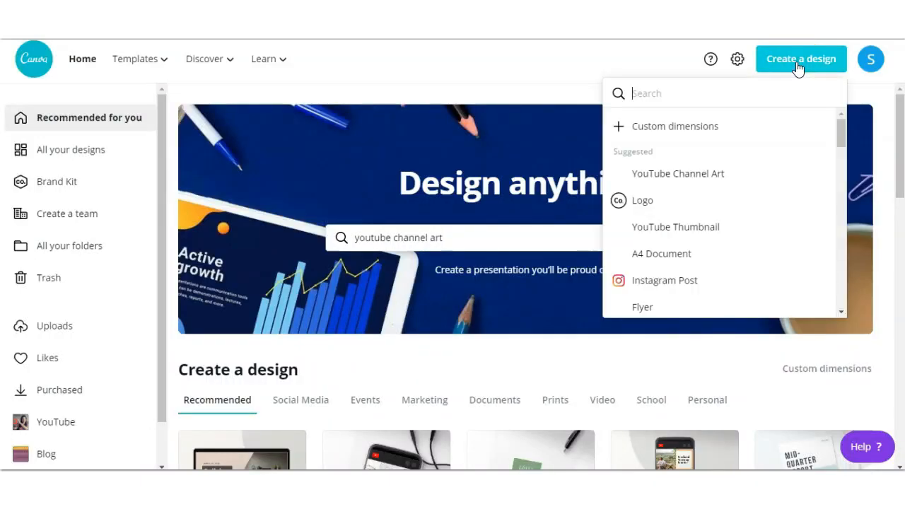
click(699, 135)
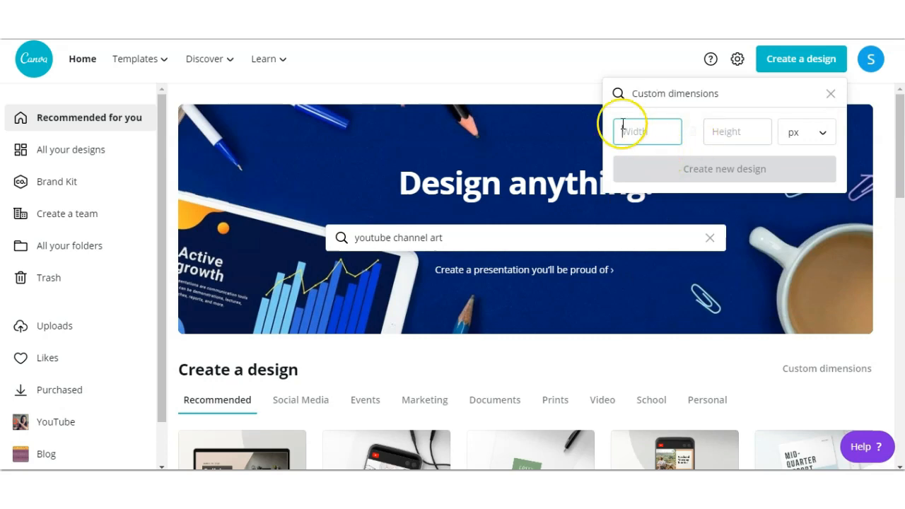
text(1546)
text(3)
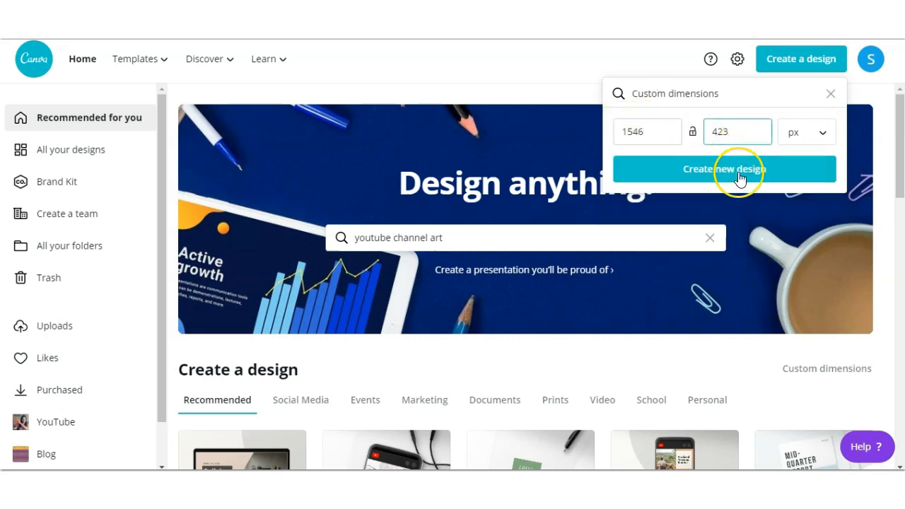
click(738, 172)
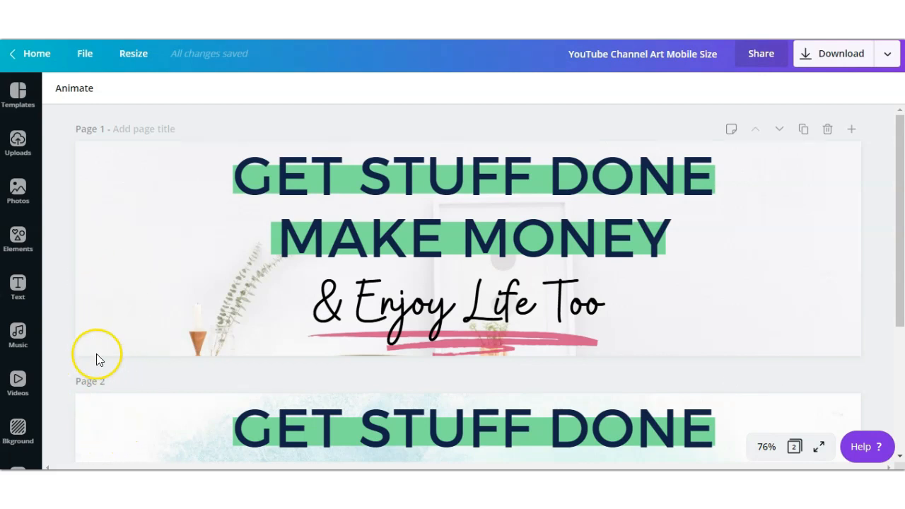
Add a third page to the YouTube Channel Art Mobile Size design and delete its watercolor background image.
scroll(96, 357, down, 1)
scroll(96, 357, down, 3)
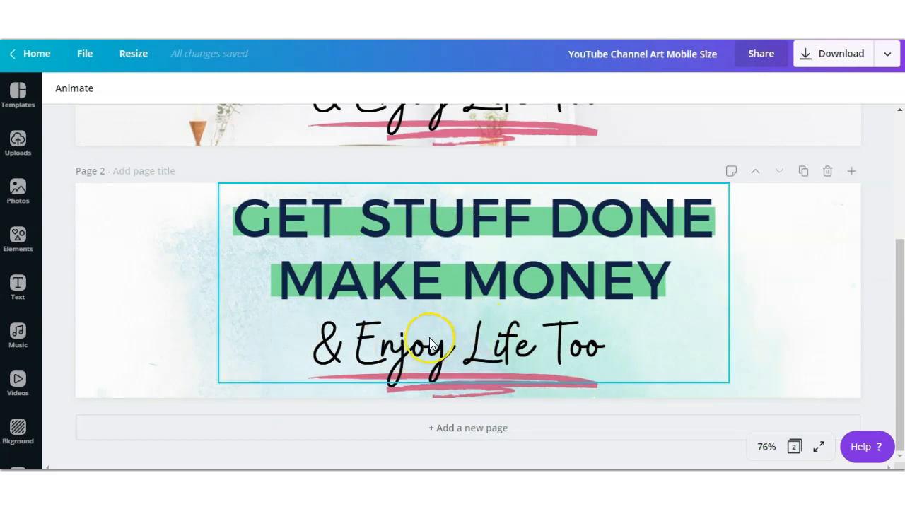
click(442, 431)
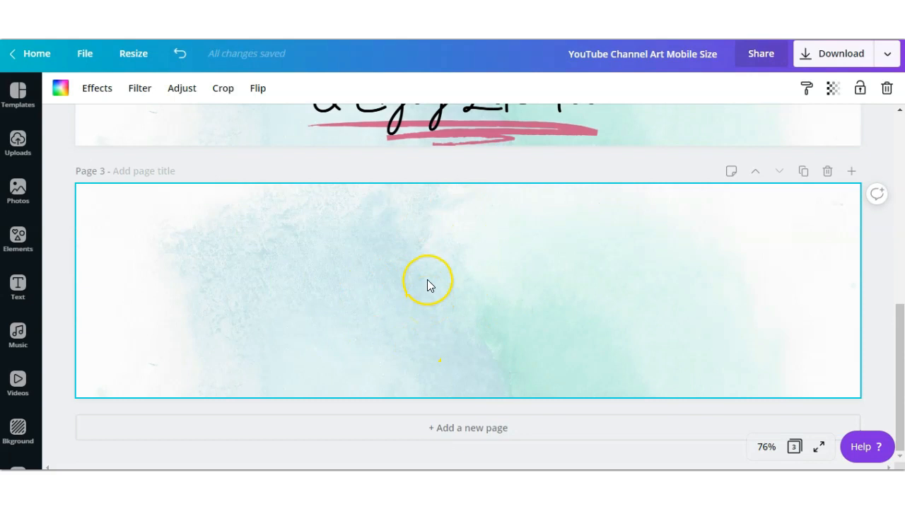
key(Delete)
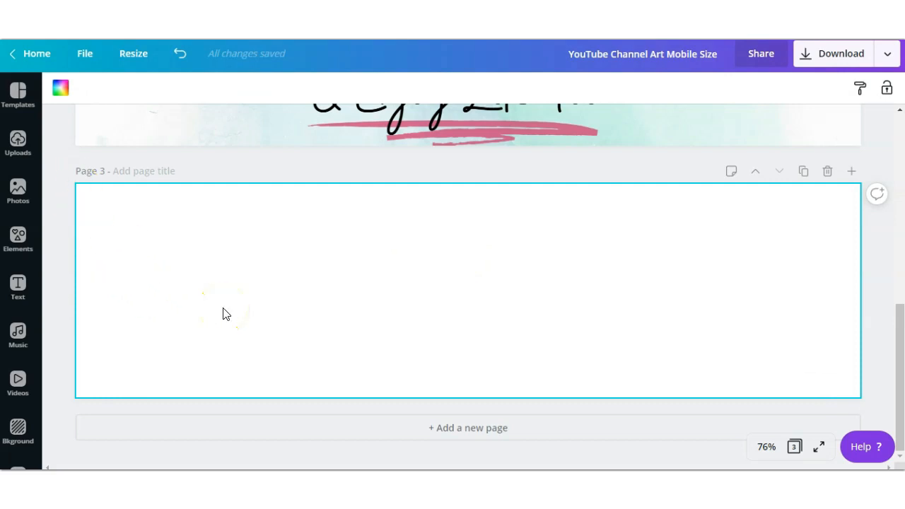
Add a text box to the blank page 3 with the text GET THINGS DONE.
key(t)
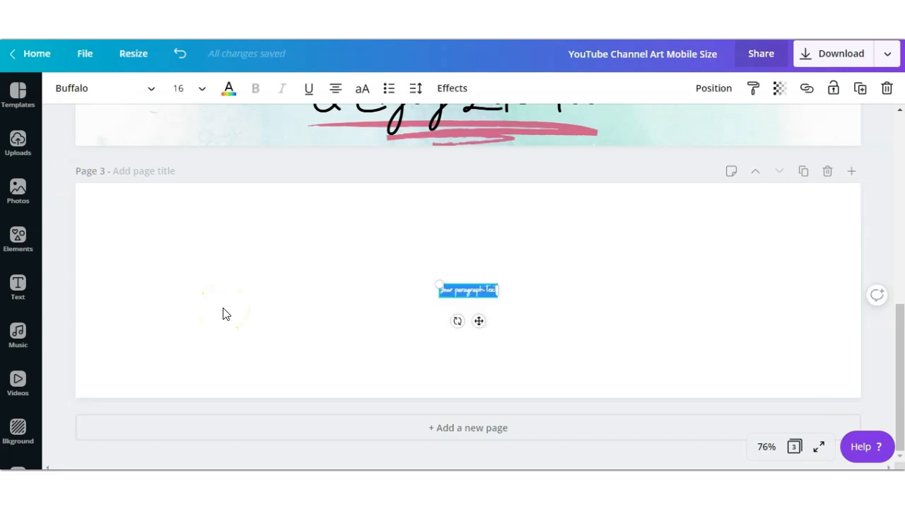
scroll(319, 318, up, 3)
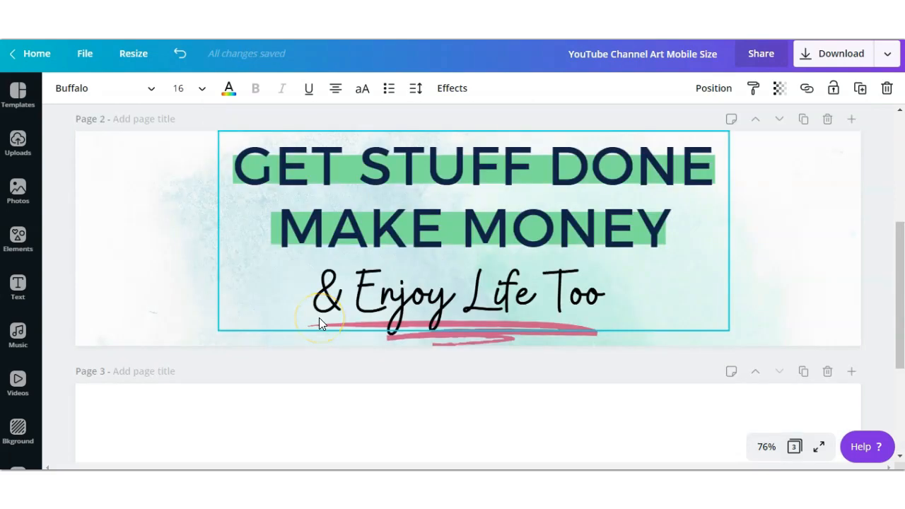
scroll(319, 323, down, 2)
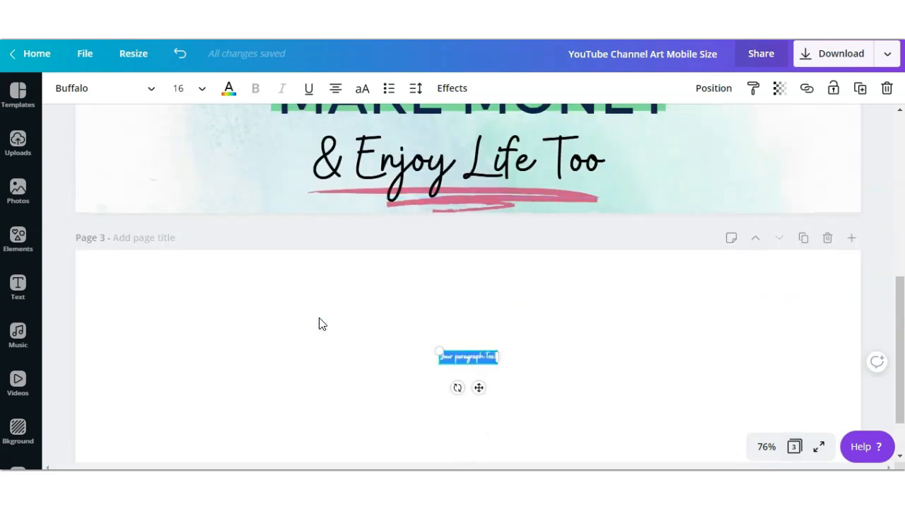
key(BackSpace)
click(310, 315)
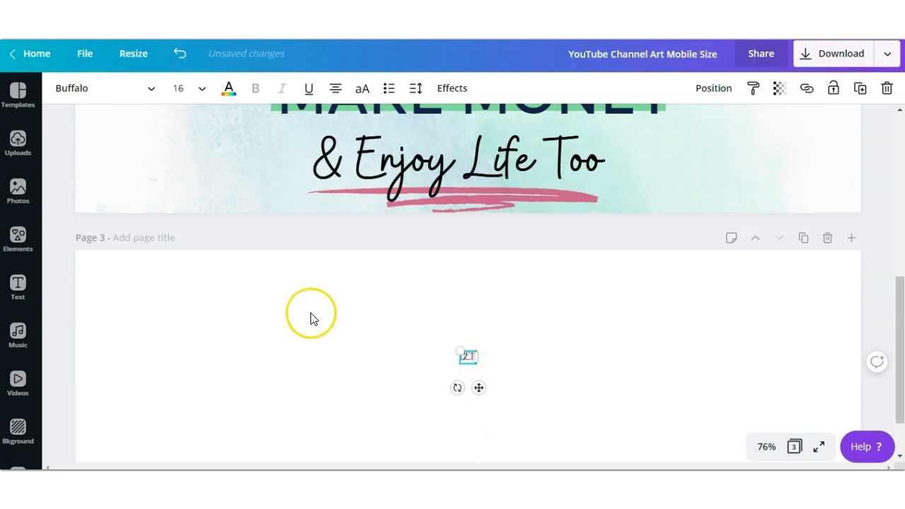
Format the GET THINGS DONE text in Montserrat Classic at size 88 and move it to the top of page 3.
click(193, 92)
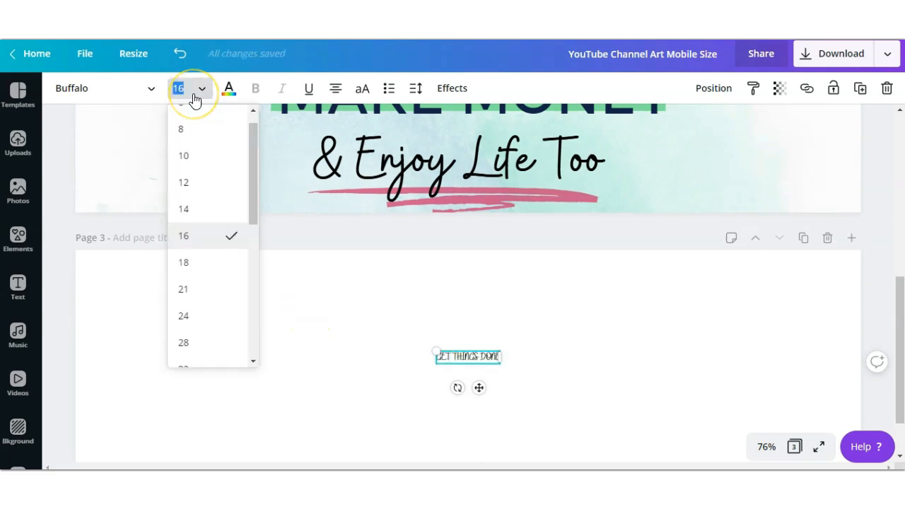
text(88)
key(Return)
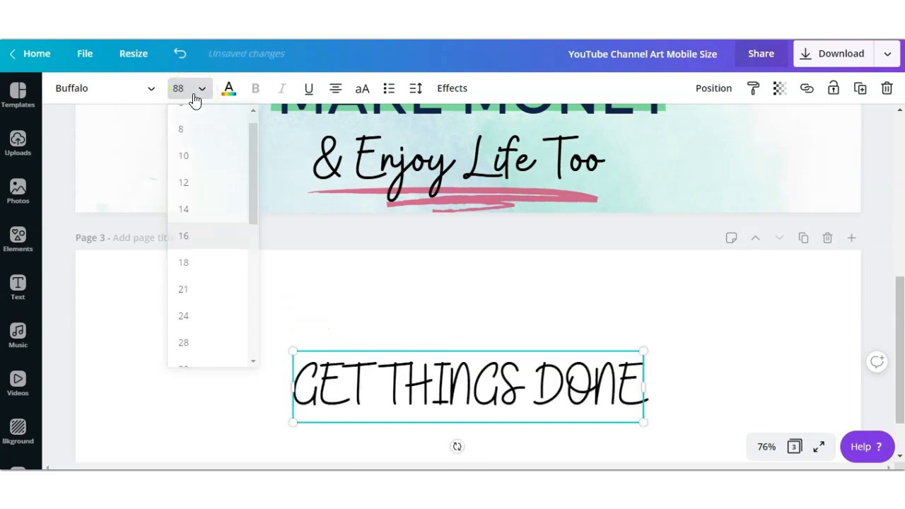
click(139, 92)
click(137, 162)
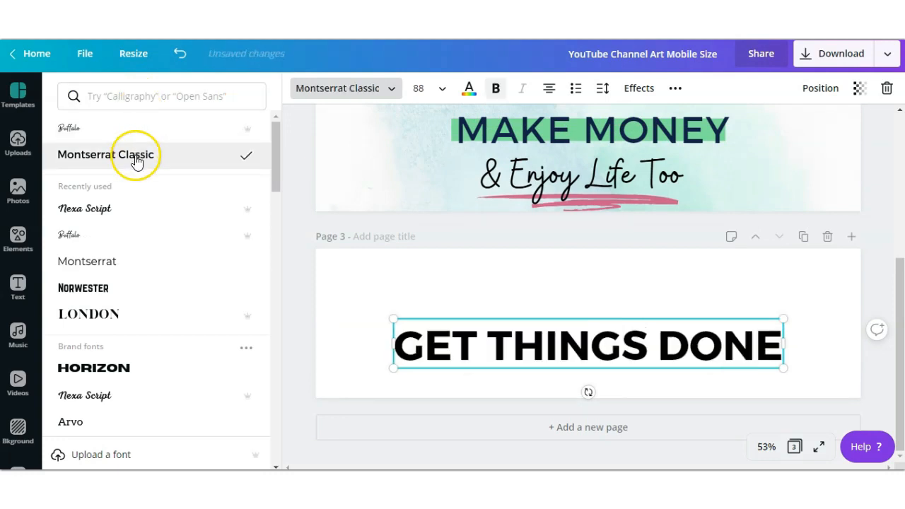
drag(595, 365, 599, 299)
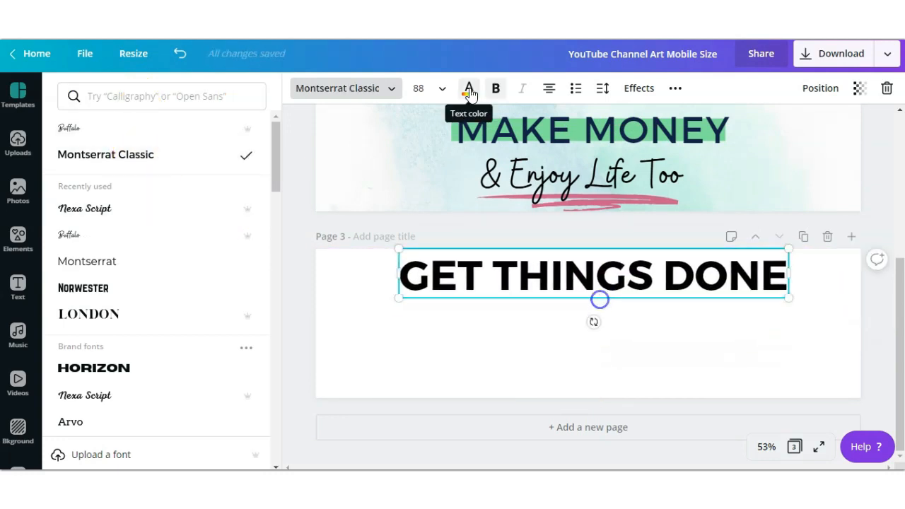
Recolor the GET THINGS DONE text on page 3 dark navy and turn off its bold formatting.
click(468, 89)
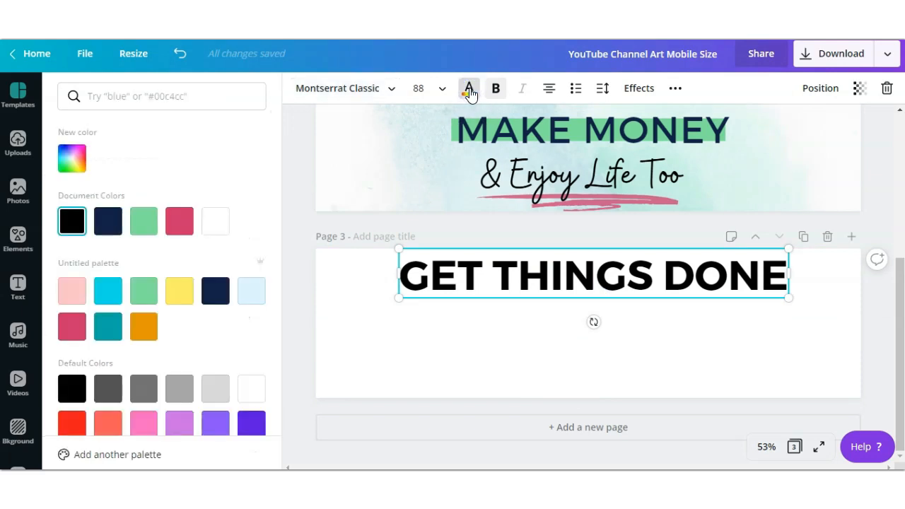
click(109, 225)
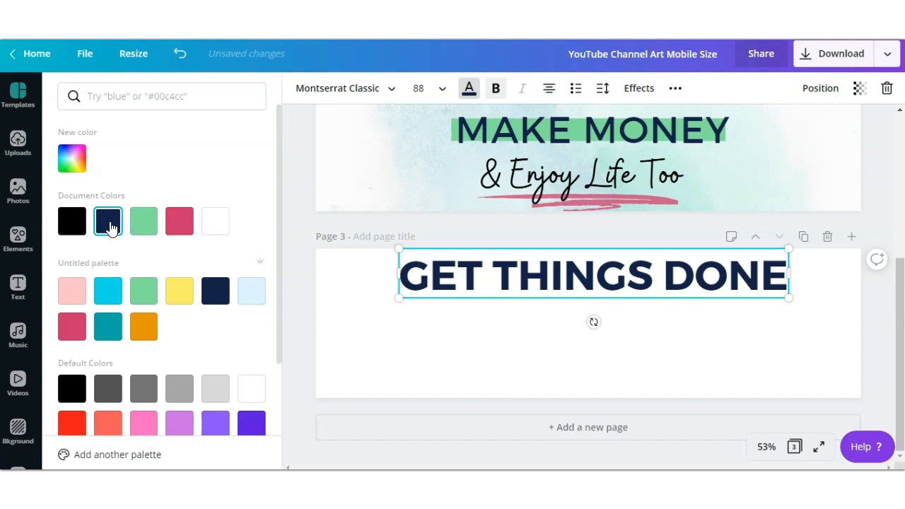
scroll(363, 347, up, 2)
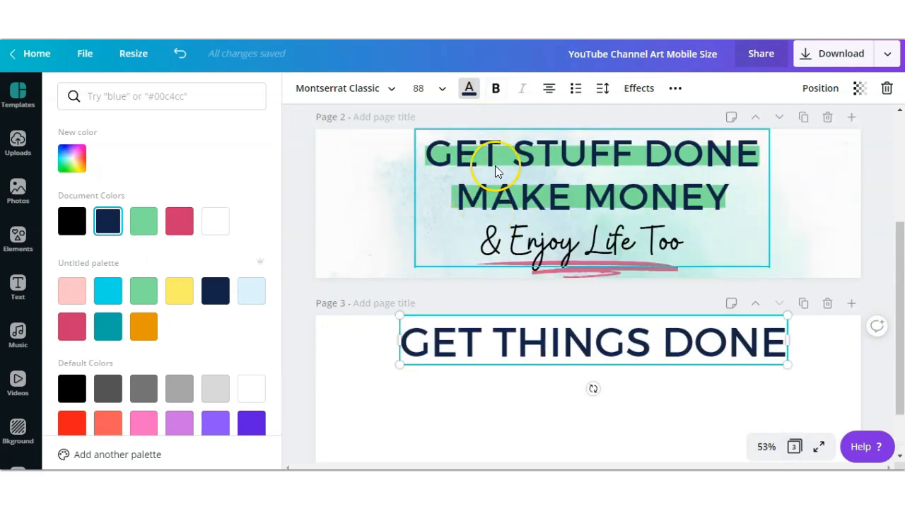
scroll(485, 384, down, 2)
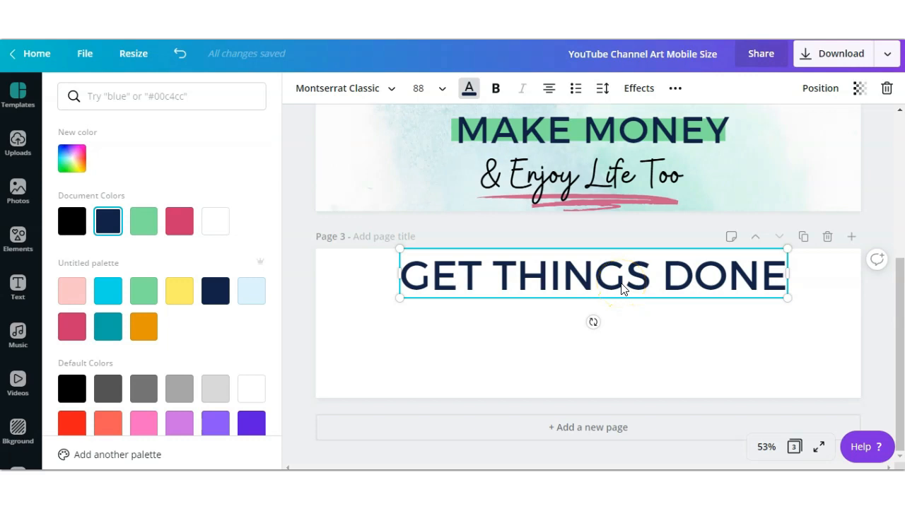
Duplicate the GET THINGS DONE text and align the copy directly below the original.
click(675, 90)
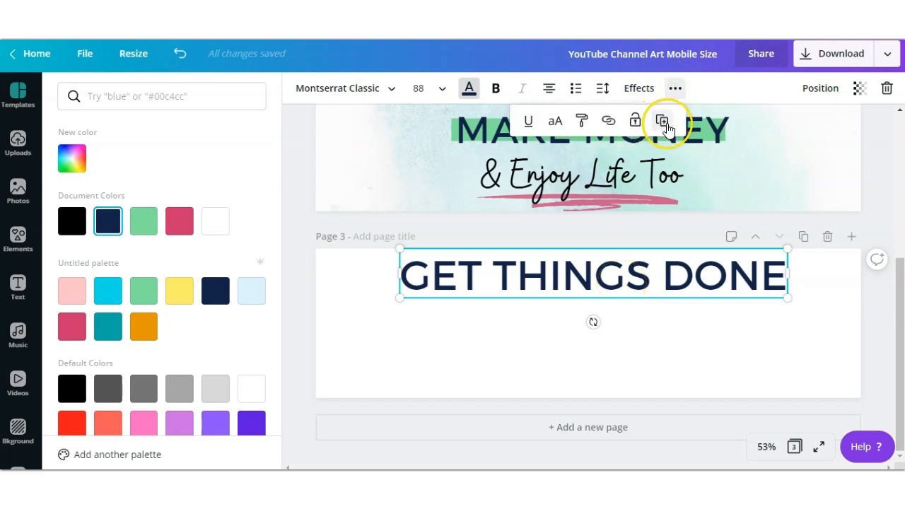
click(662, 122)
mouse_move(589, 330)
mouse_down()
mouse_move(578, 327)
mouse_move(586, 324)
mouse_up()
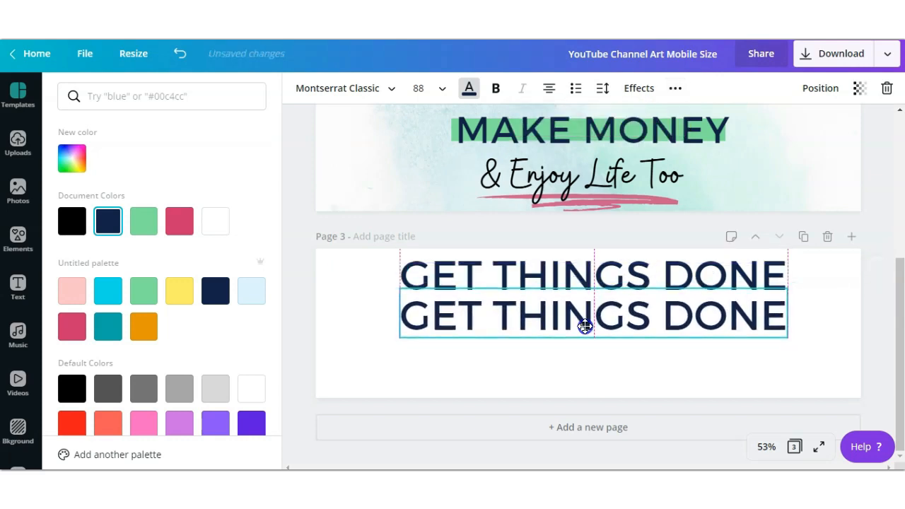
Replace the duplicated line's text with MAKE MONEY and center it below the first line.
click(659, 315)
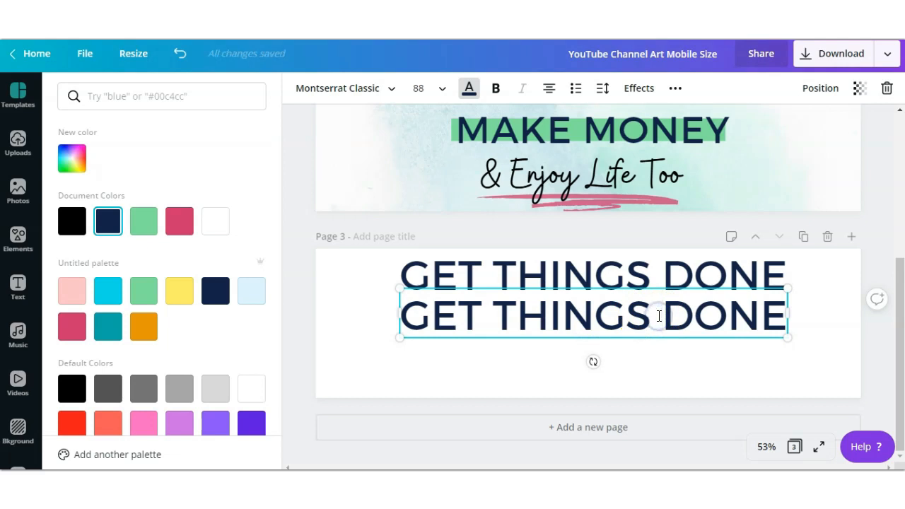
click(658, 328)
key(ctrl+a)
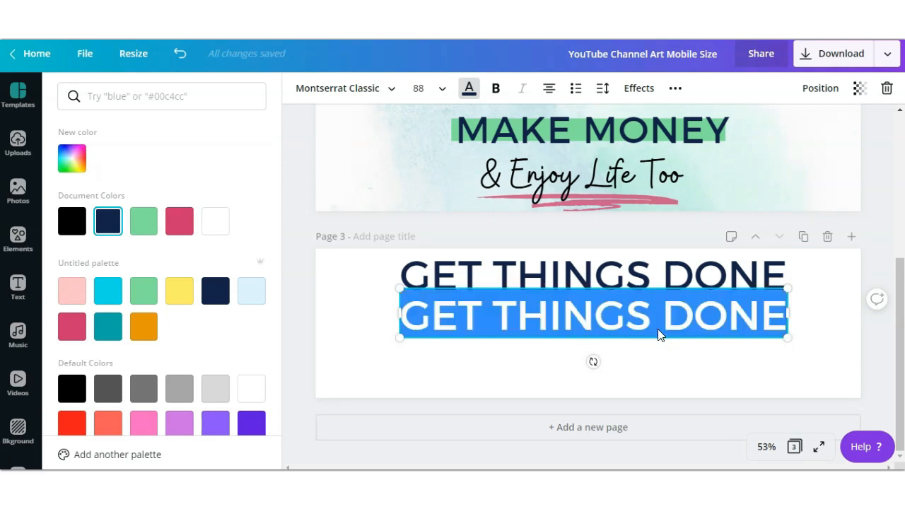
text(m)
key(BackSpace)
text(MAK)
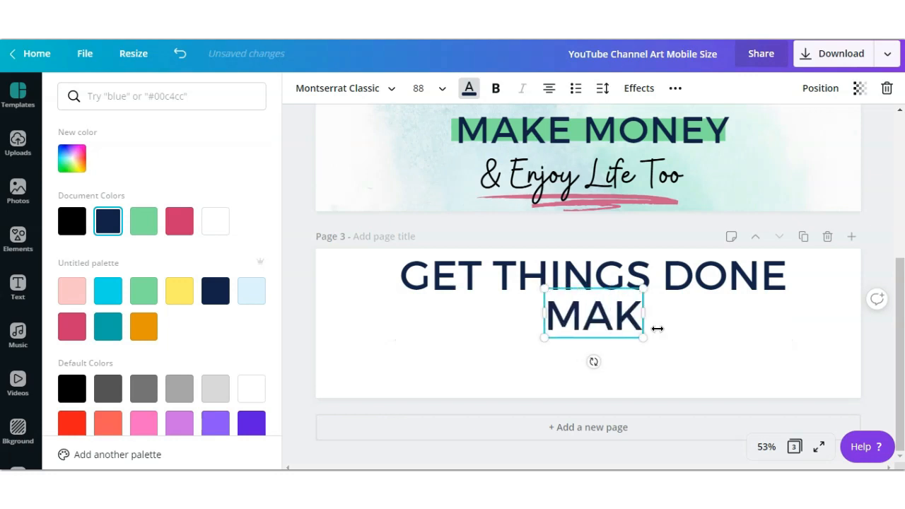
text(E MONEY)
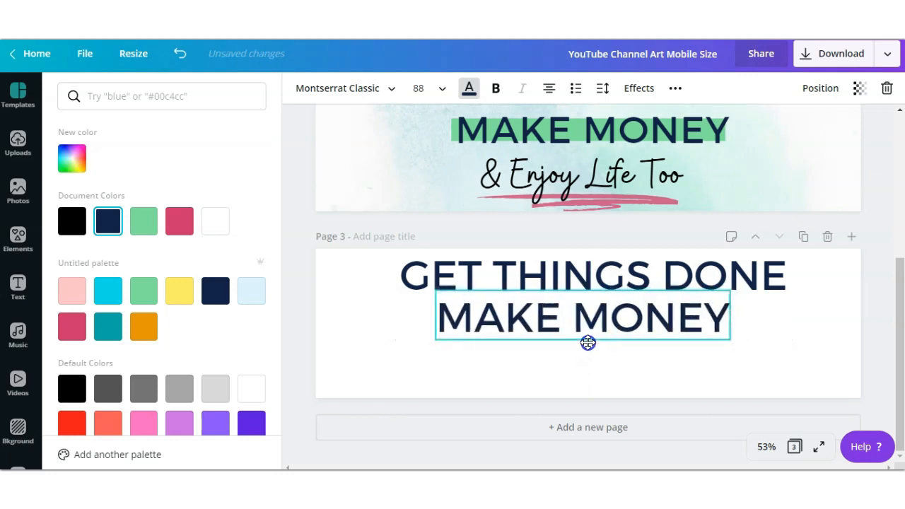
click(558, 329)
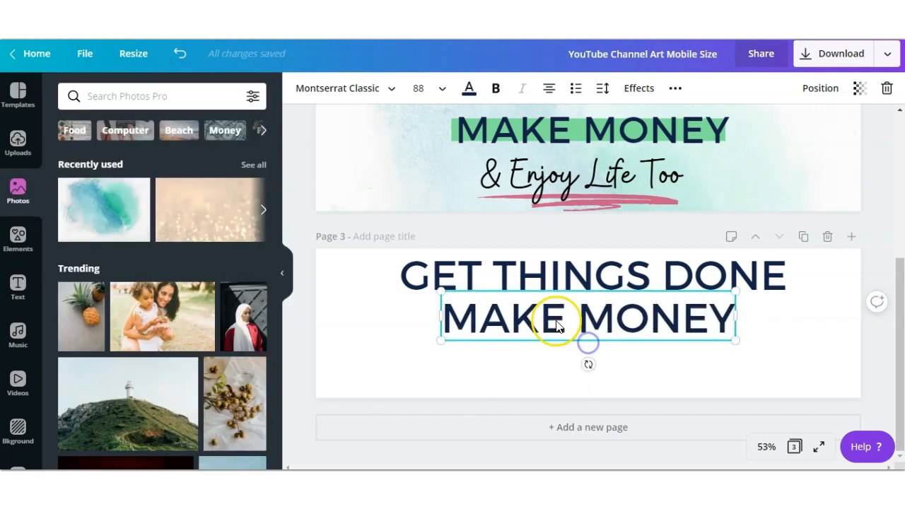
Duplicate the MAKE MONEY text as a third line beneath it and change the copy to "& Enjoy Money Too".
click(675, 89)
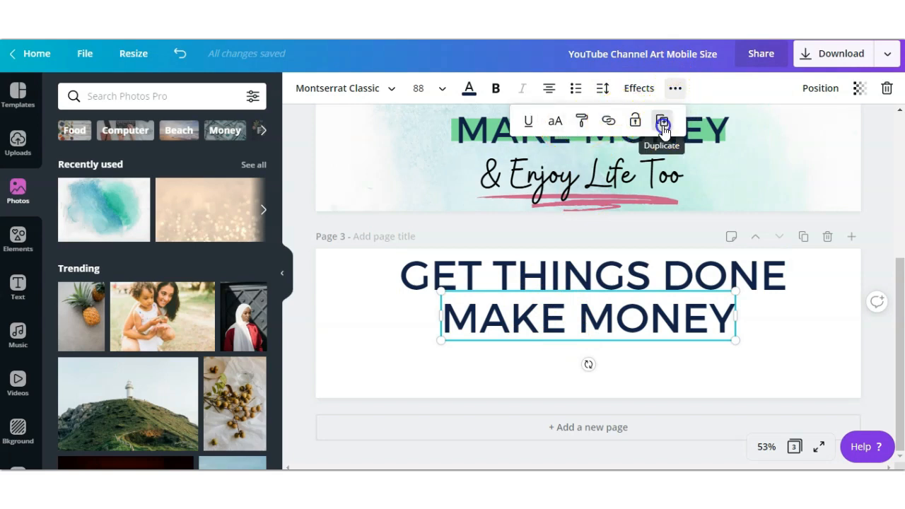
click(662, 122)
drag(603, 302, 580, 364)
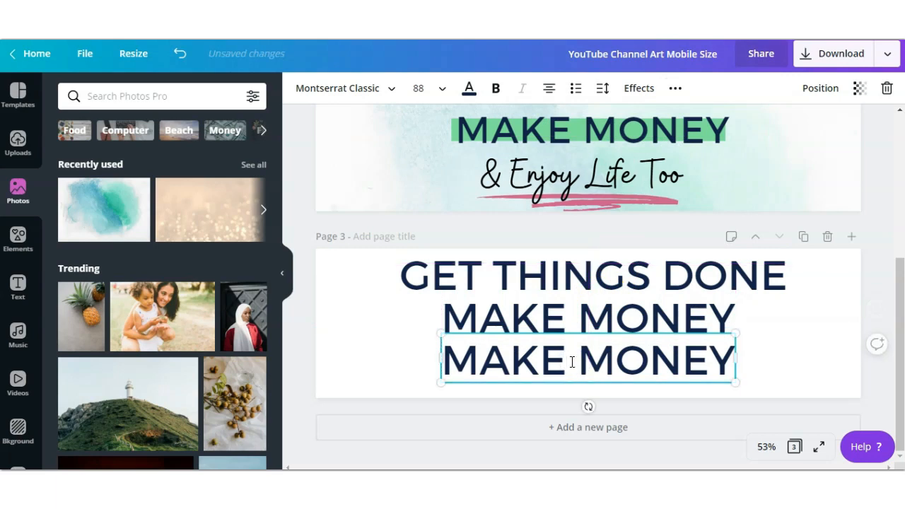
triple_click(572, 361)
text(& E)
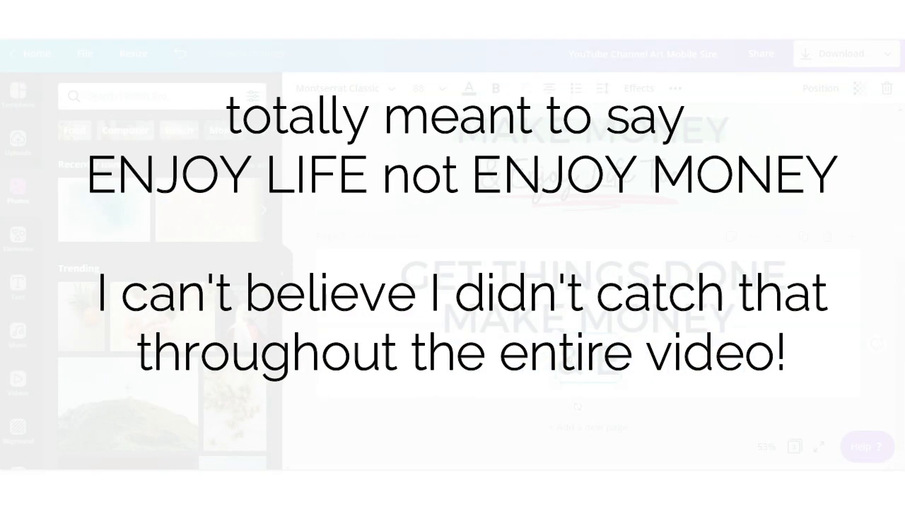
text(njoy Money)
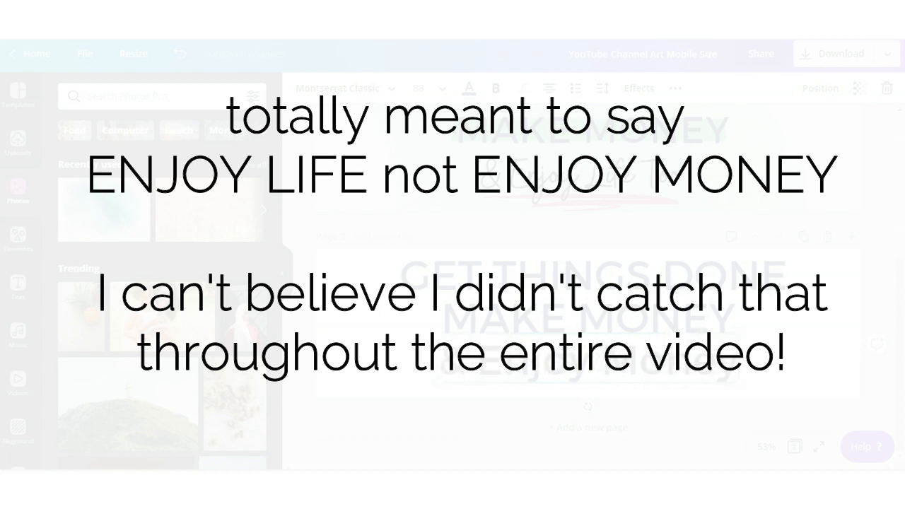
text( Too)
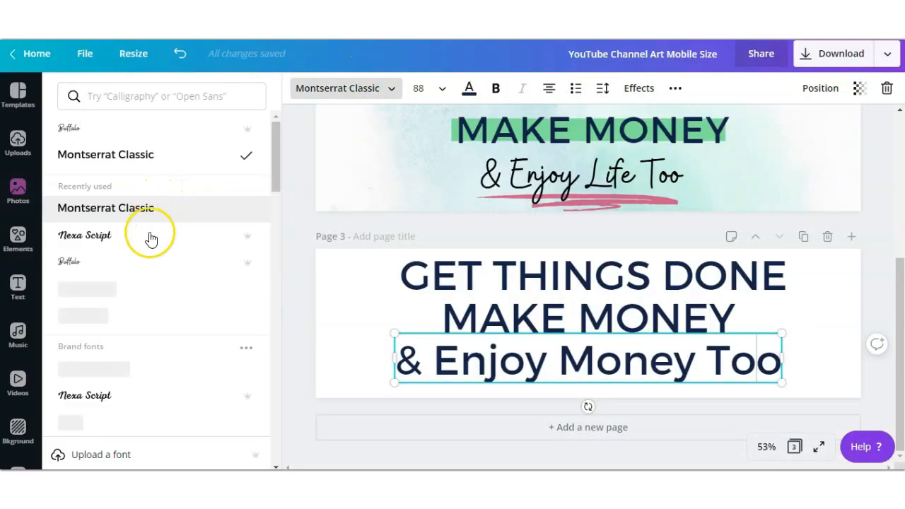
Set the "& Enjoy Money Too" line in a thin handwritten script font and shift all three lines slightly up.
click(151, 234)
click(323, 358)
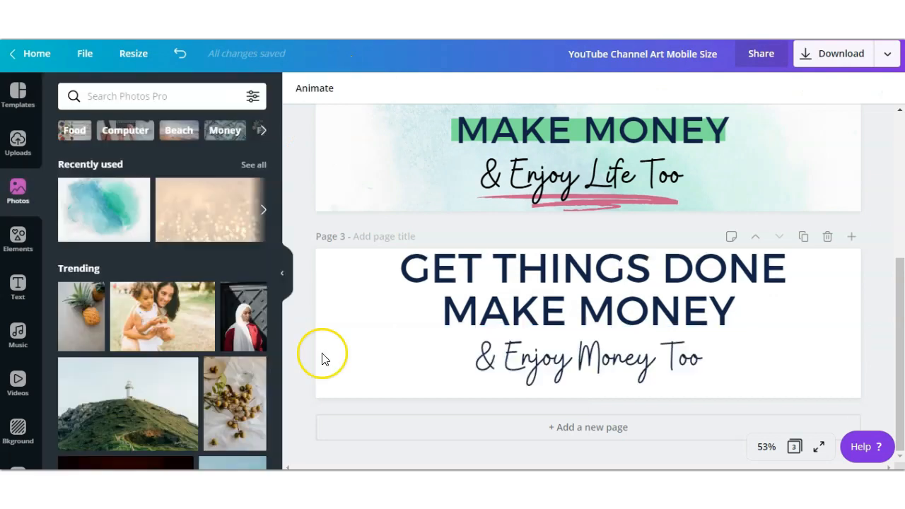
Add a pink rectangle behind the text on page 3 and reduce its height to about 78.
click(353, 373)
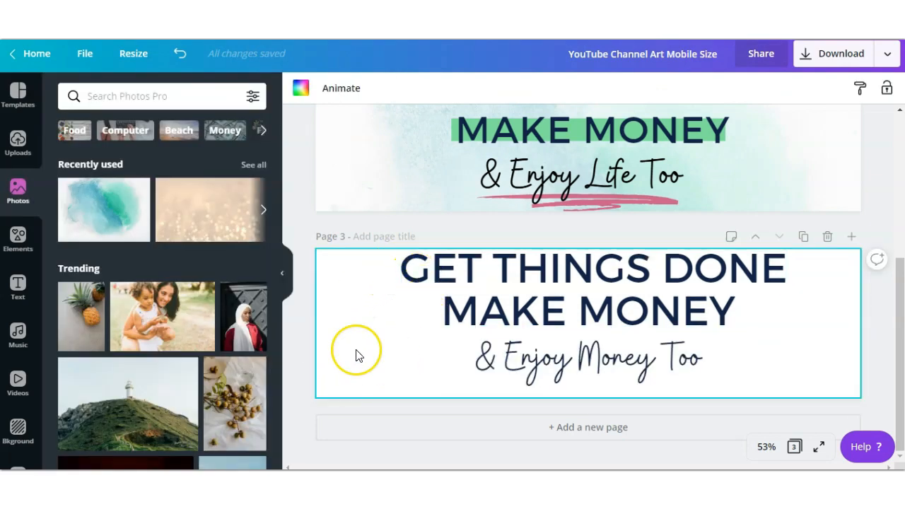
key(ctrl+v)
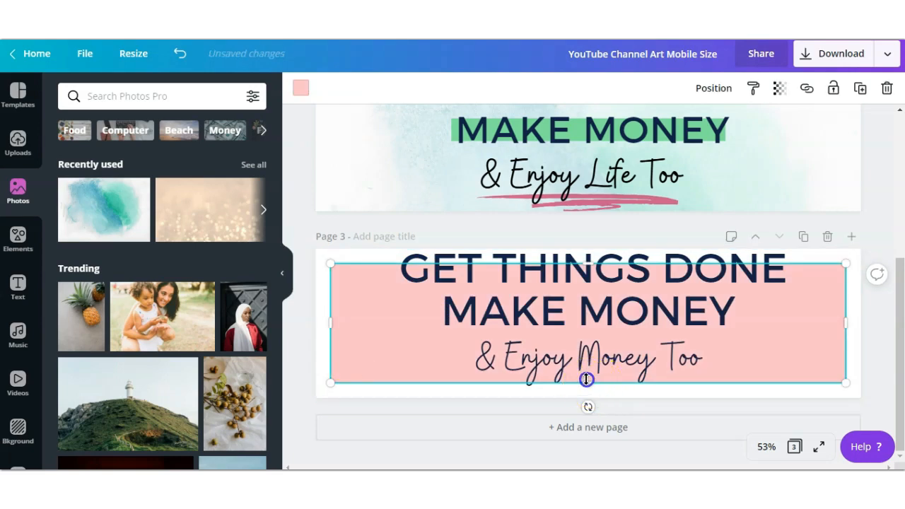
drag(586, 380, 577, 291)
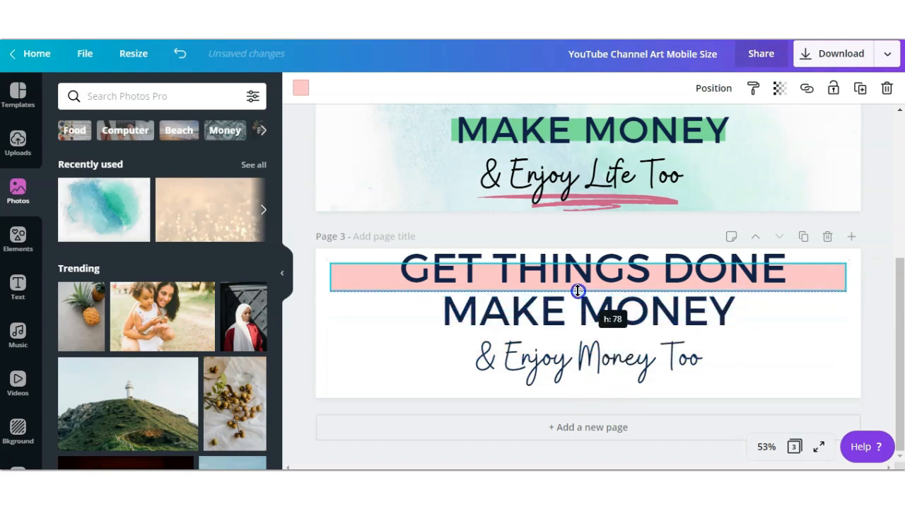
Fit the rectangle to the GET THINGS DONE line as a highlight band and recolor it green from the document colors.
drag(363, 279, 383, 287)
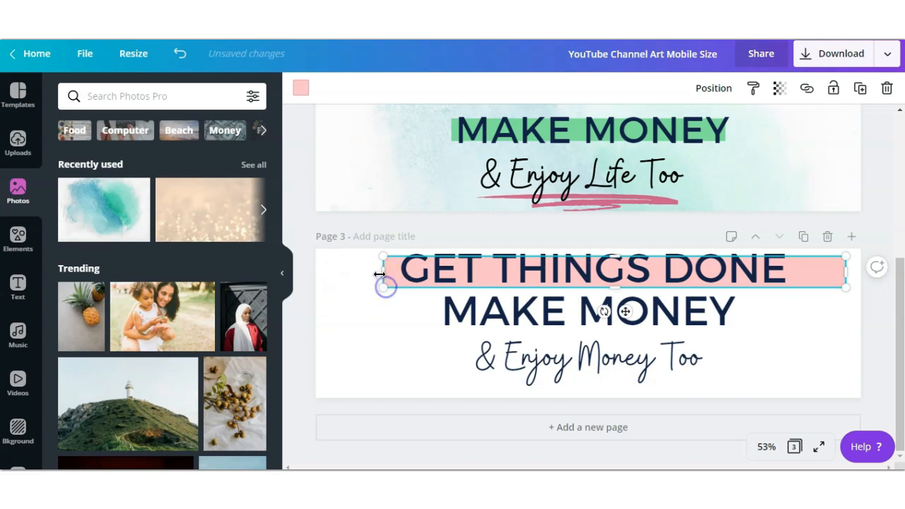
drag(372, 274, 397, 285)
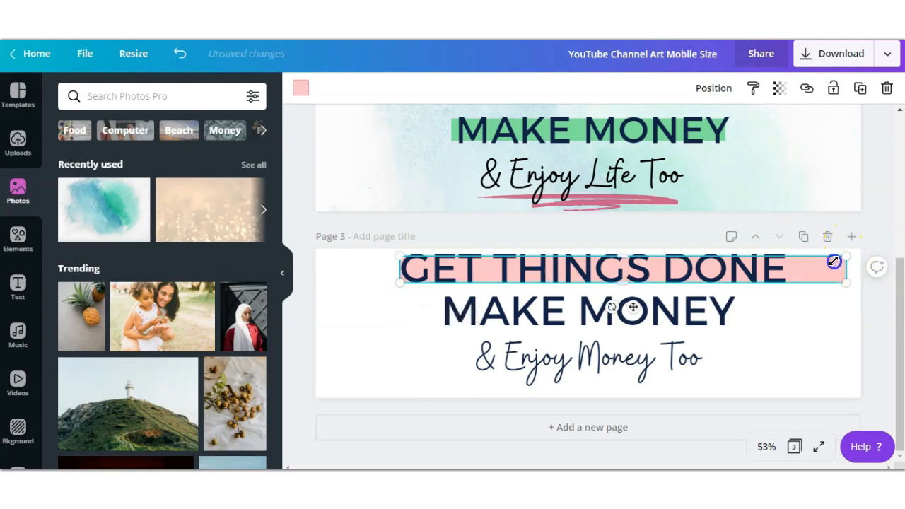
drag(834, 262, 794, 261)
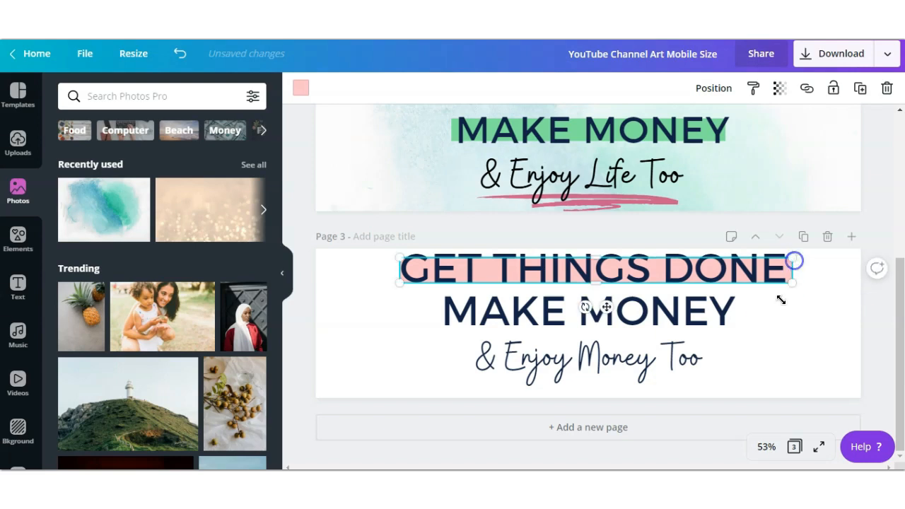
click(302, 92)
click(140, 227)
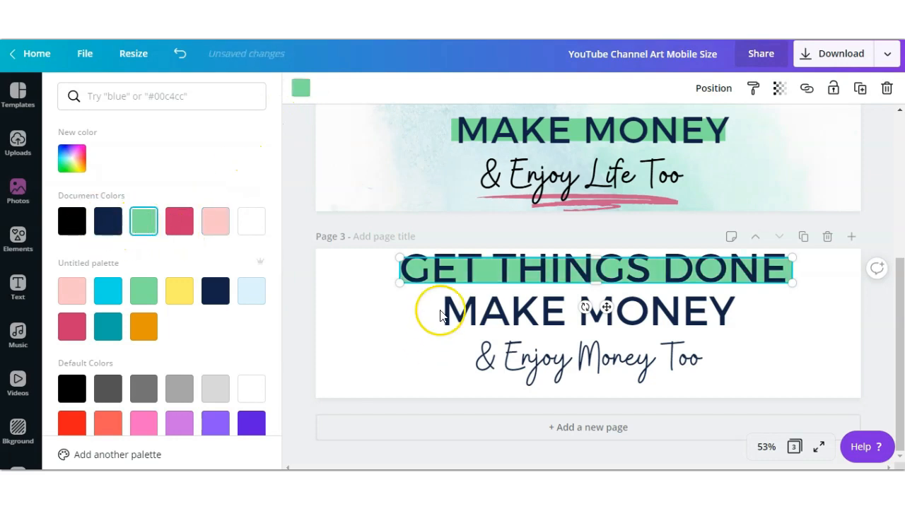
Duplicate the green highlight band and fit the copy over the MAKE MONEY line.
click(861, 99)
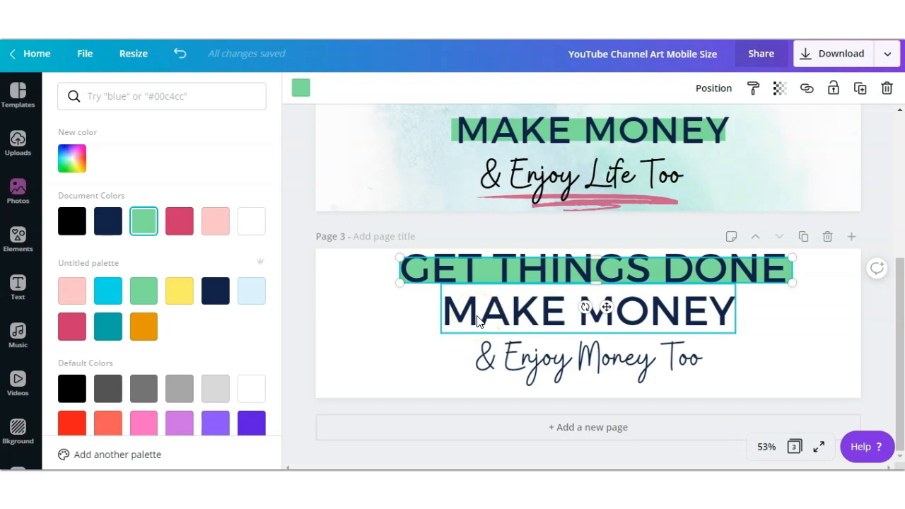
click(443, 340)
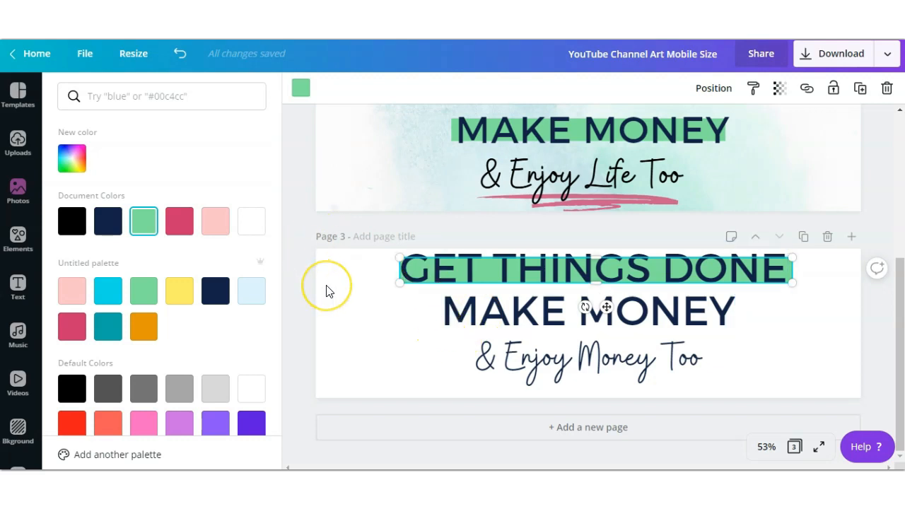
key(ctrl+d)
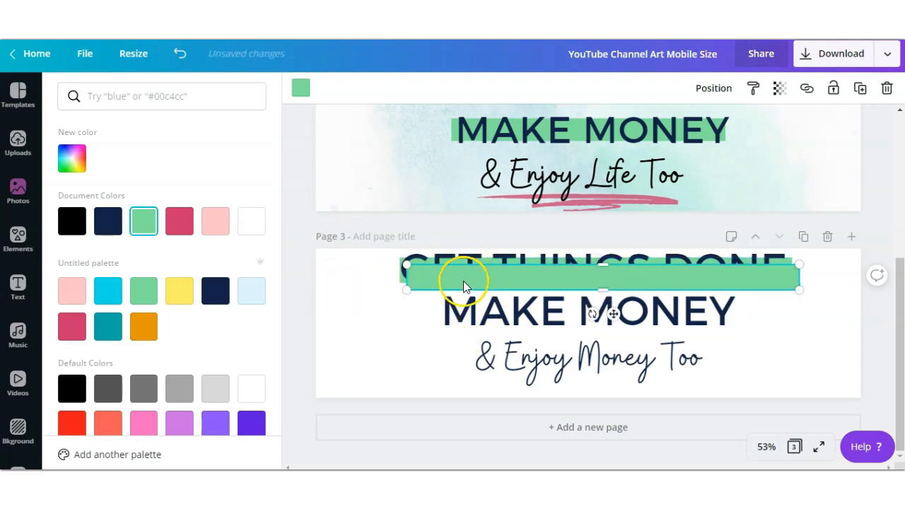
drag(459, 283, 399, 319)
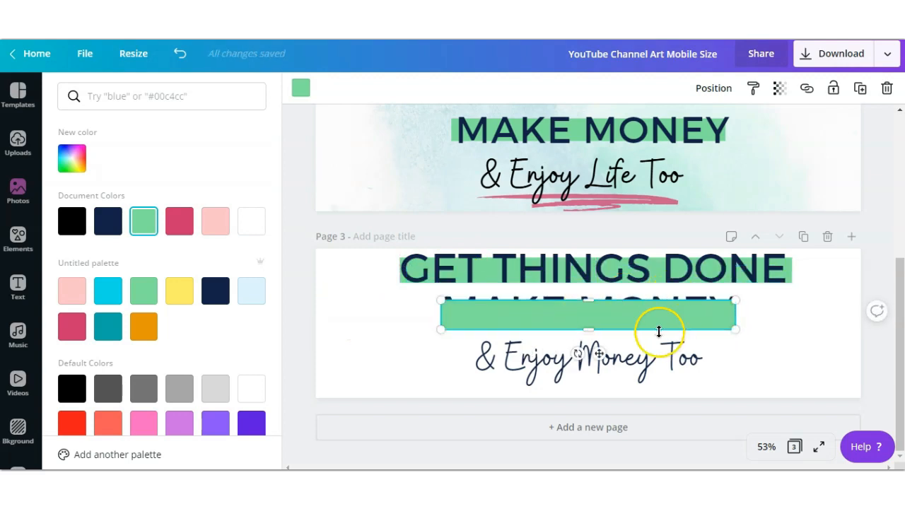
Send the second green band backward so it sits behind the MAKE MONEY text.
click(713, 89)
click(671, 131)
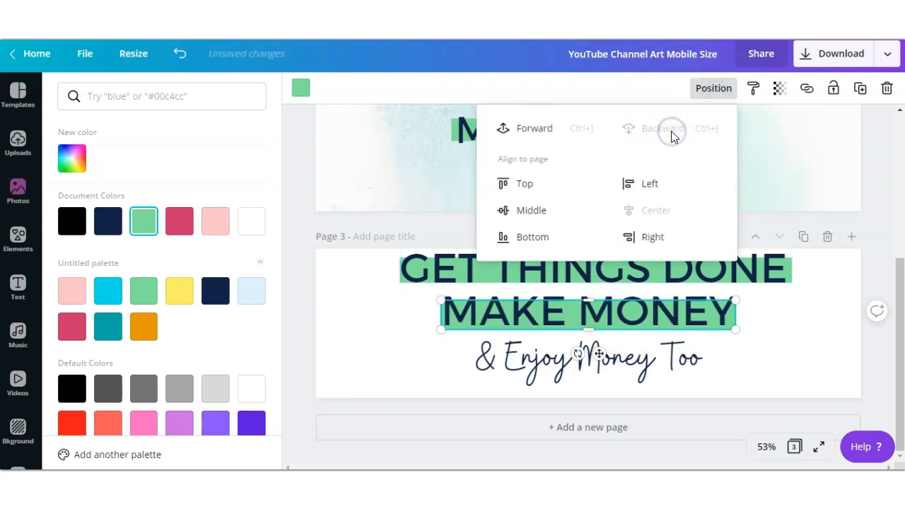
click(582, 209)
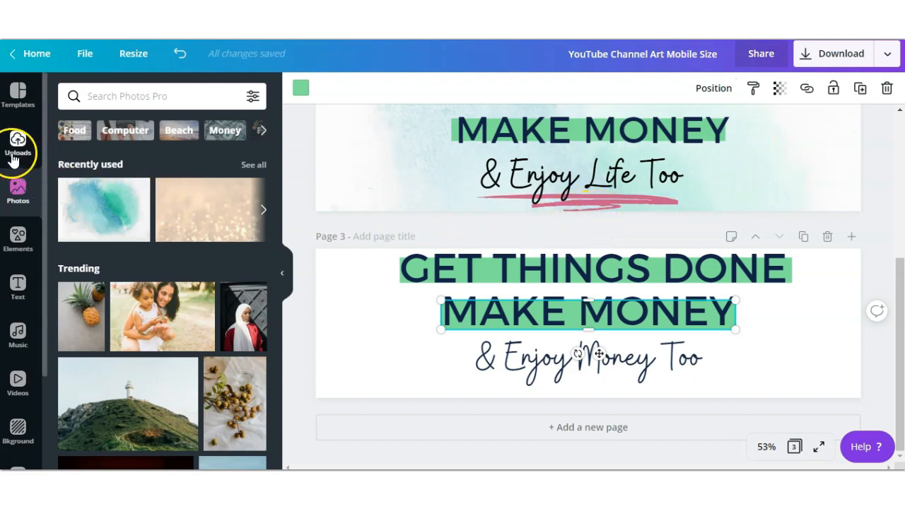
Add the Sketchy Scribble Text Accent Underline graphic from the recently used elements to page 3.
click(18, 236)
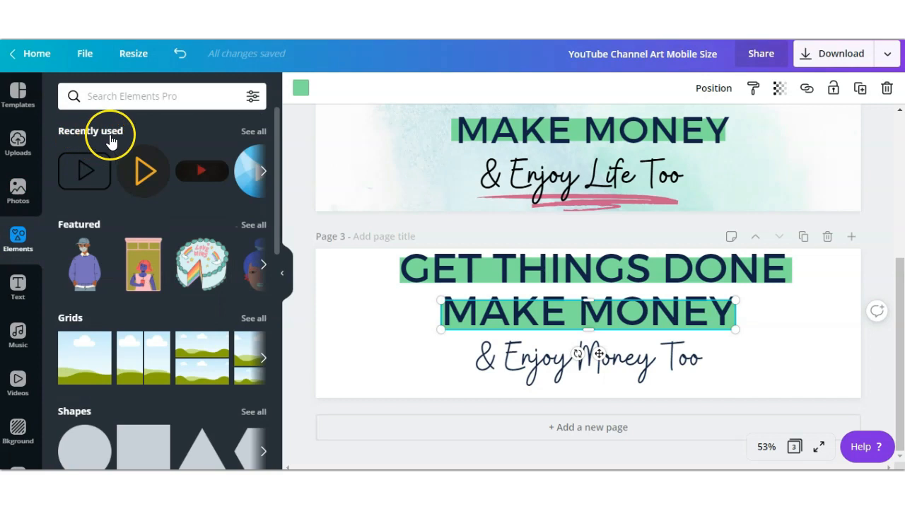
click(253, 132)
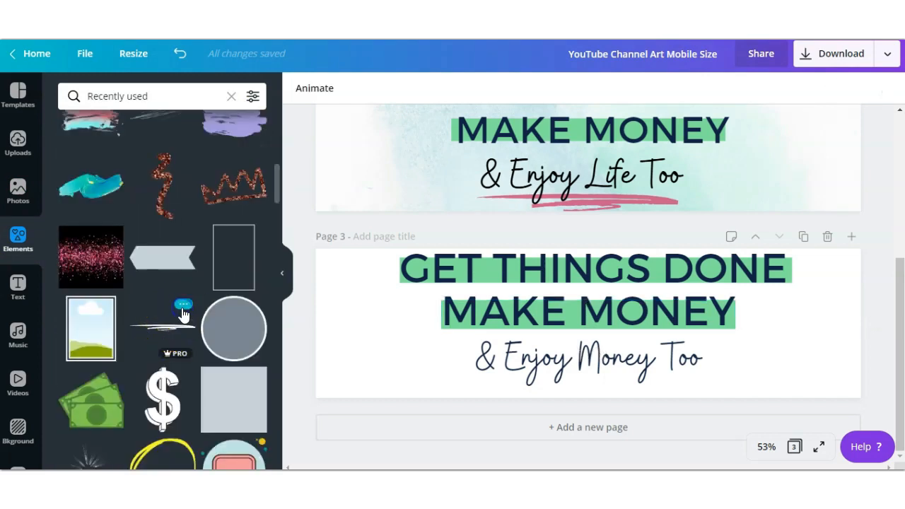
click(182, 304)
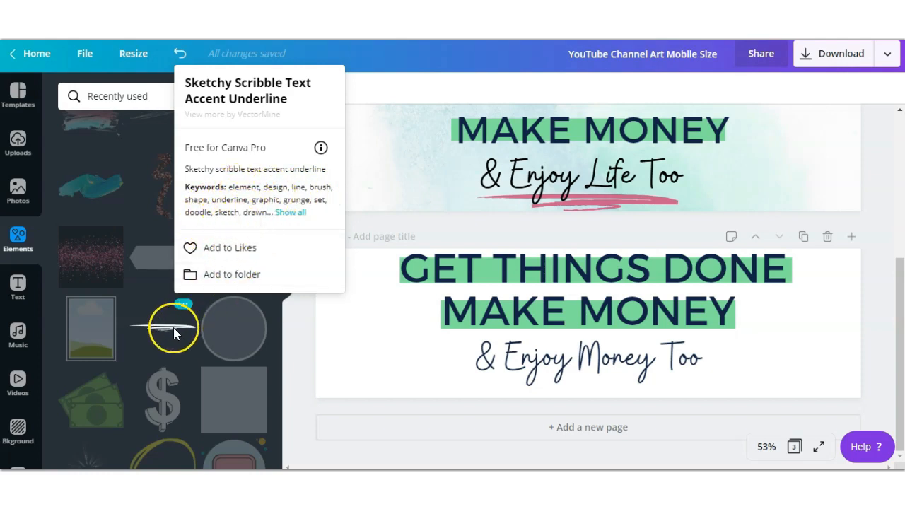
click(341, 357)
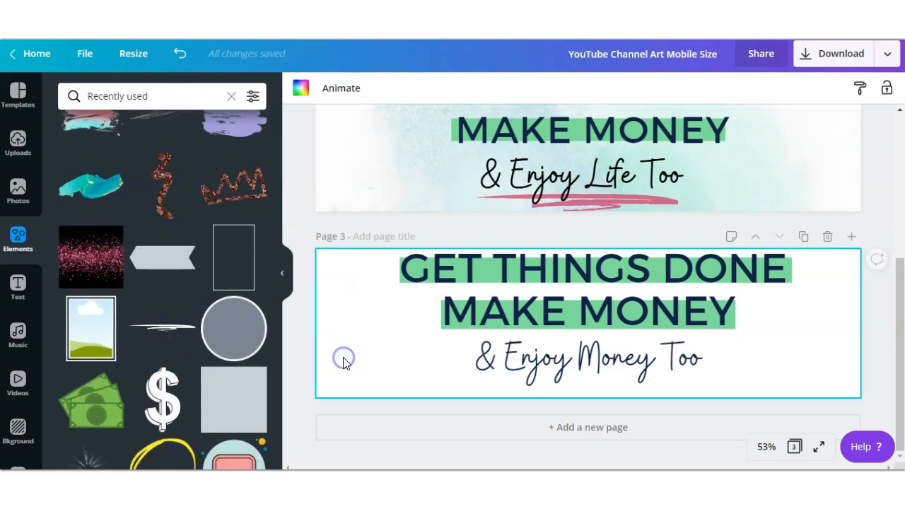
click(168, 328)
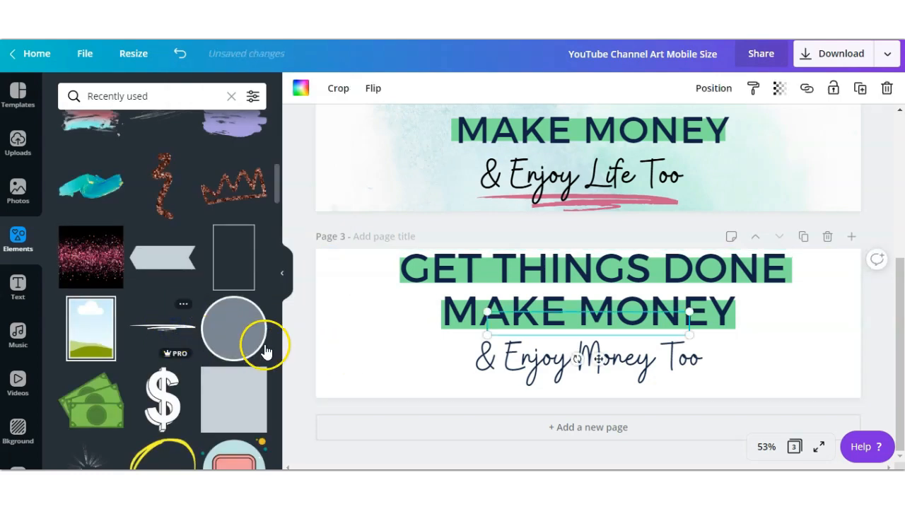
Move the scribble underline to an empty spot at the lower edge of page 3 and recolor it pink from the document colors.
drag(513, 336, 400, 376)
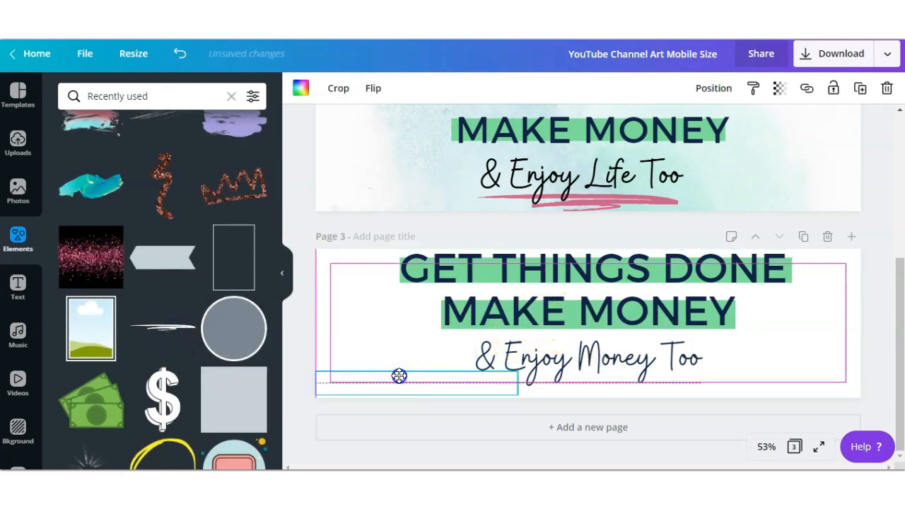
click(301, 90)
click(179, 221)
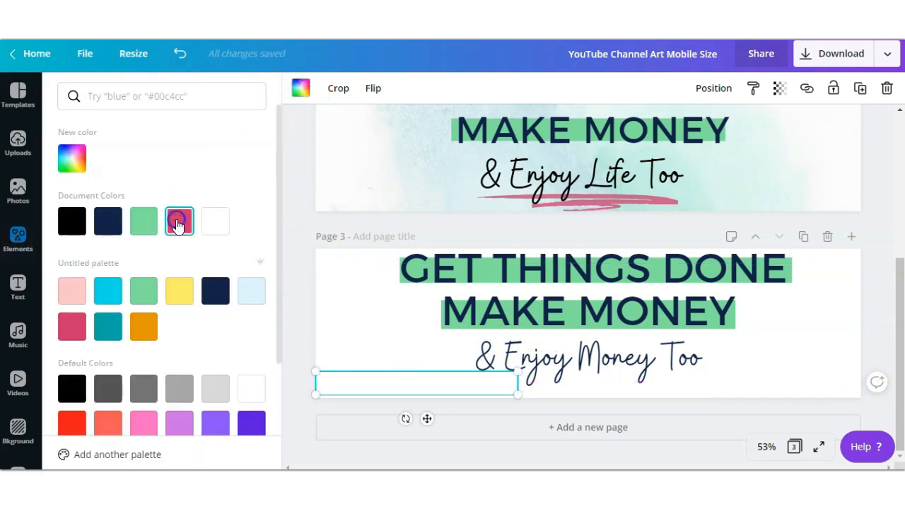
Place the pink scribble under the & Enjoy Money Too line, enlarge it past the text's width, and send it backward.
drag(405, 382, 569, 385)
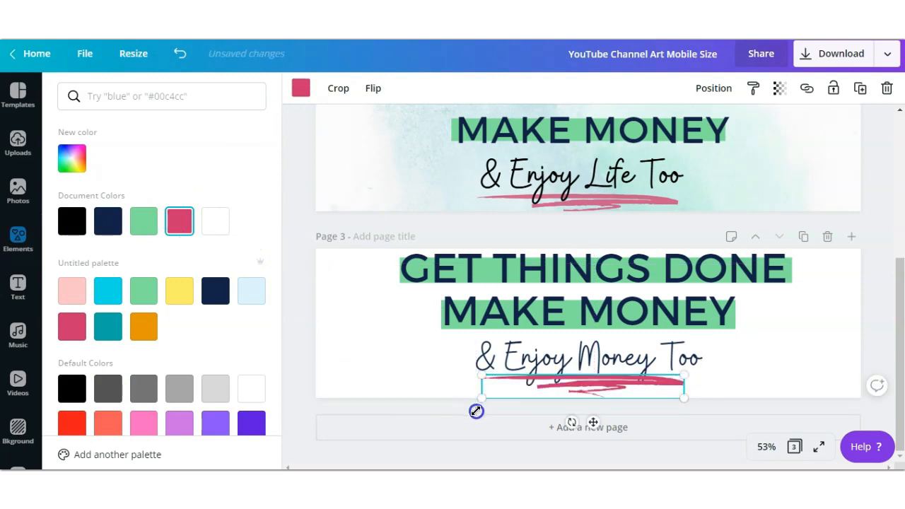
drag(470, 415, 467, 420)
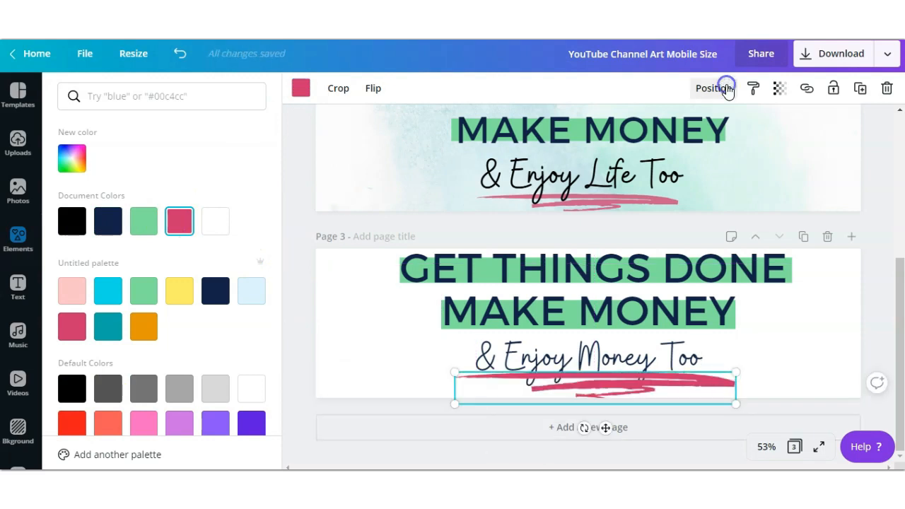
click(727, 89)
click(658, 127)
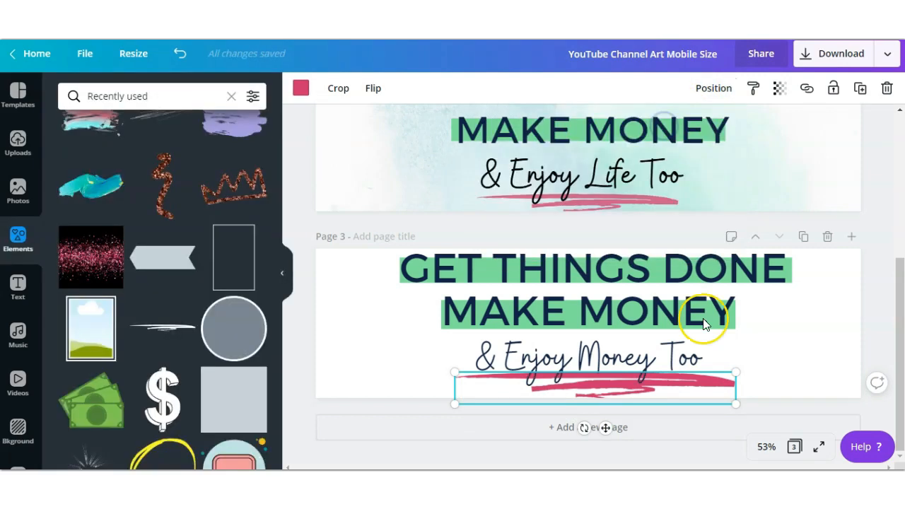
Add the blue-green watercolor photo from the recently used photos to page 3 and enlarge it to cover the whole page.
scroll(380, 198, up, 2)
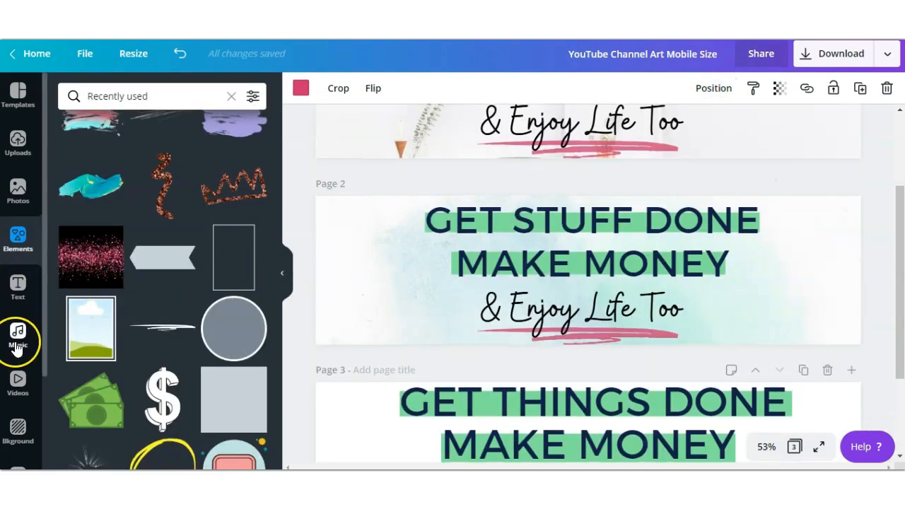
click(18, 192)
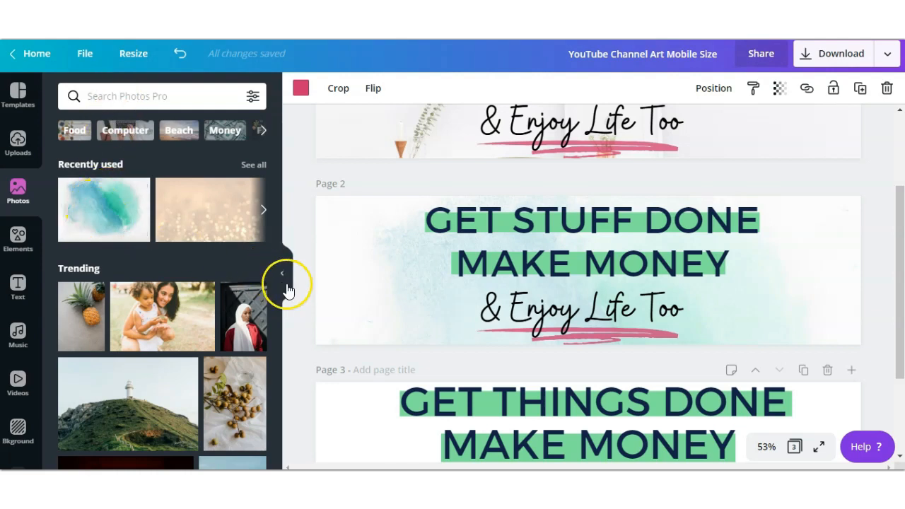
scroll(318, 318, down, 2)
click(344, 352)
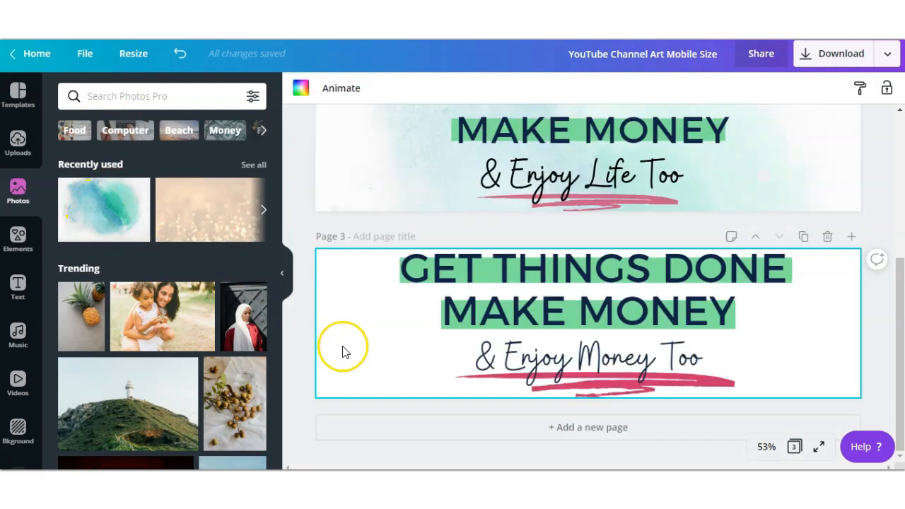
click(111, 221)
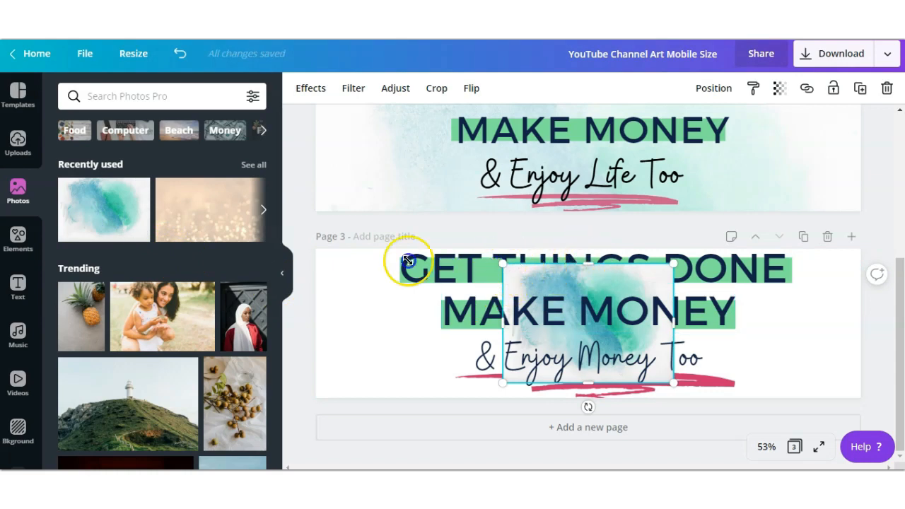
drag(348, 257, 210, 216)
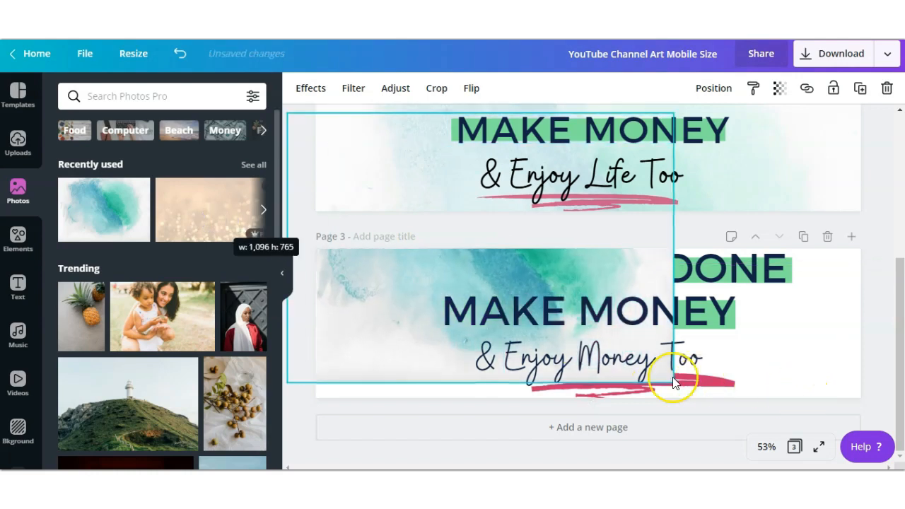
drag(659, 380, 742, 361)
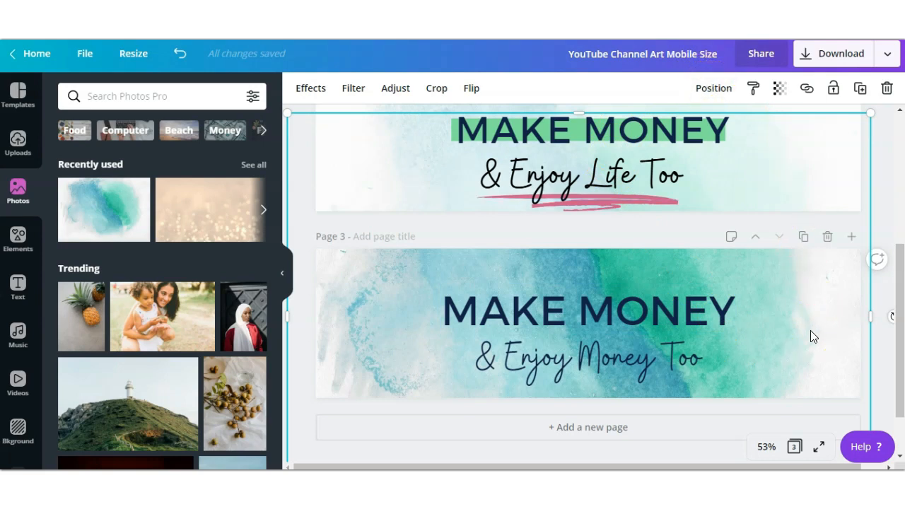
Send the watercolor photo behind the text, green highlight bands and scribble underline.
key(ctrl+[)
key(ctrl+[)
key(ctrl+[)
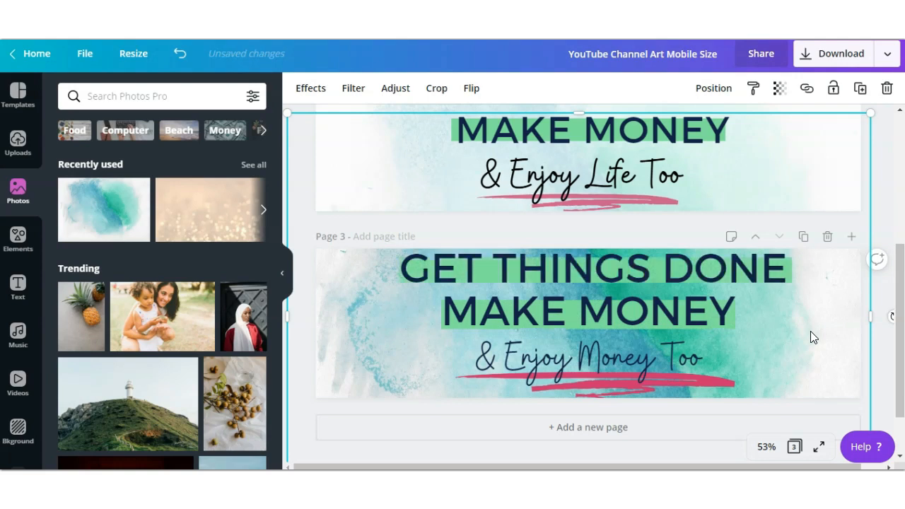
Set the transparency of page 3's watercolor background to 34.
click(810, 331)
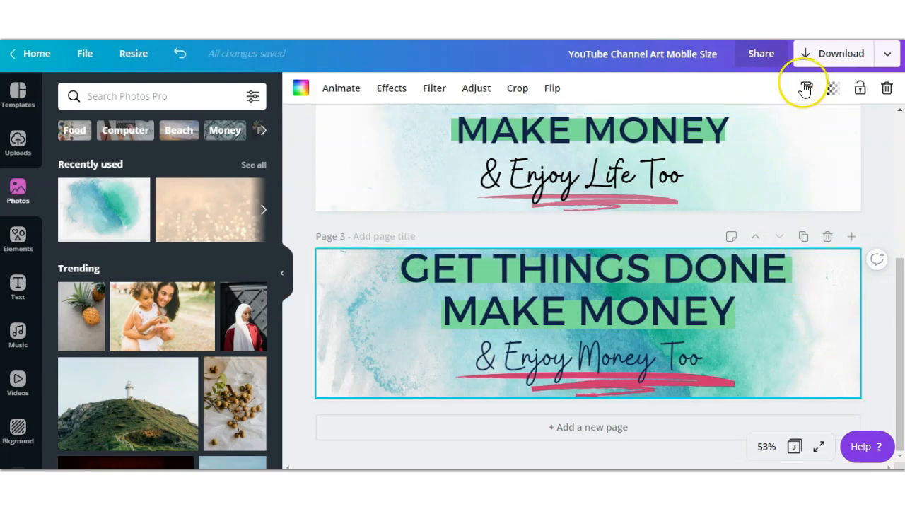
click(832, 88)
drag(792, 129, 740, 137)
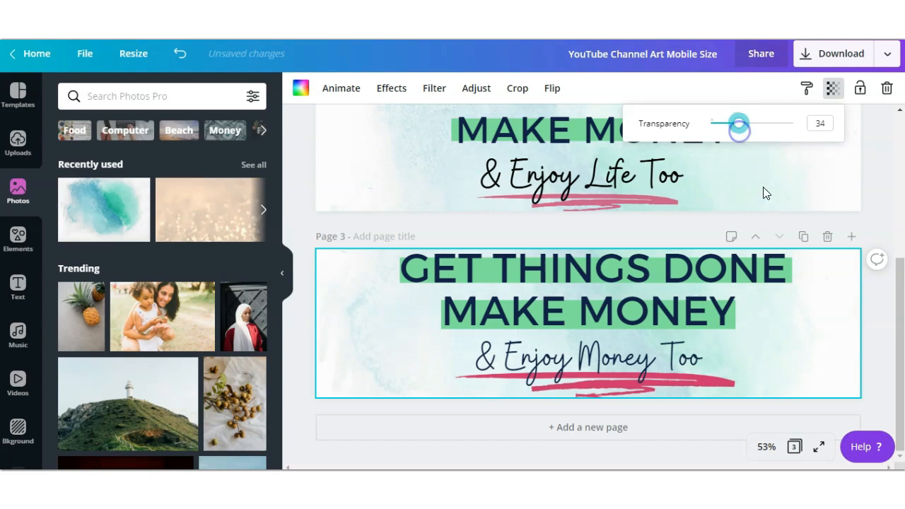
click(801, 354)
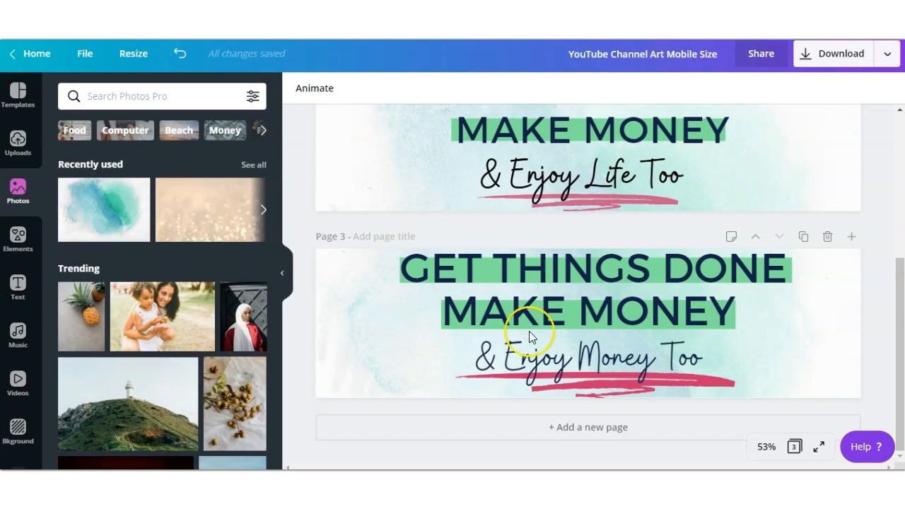
click(540, 374)
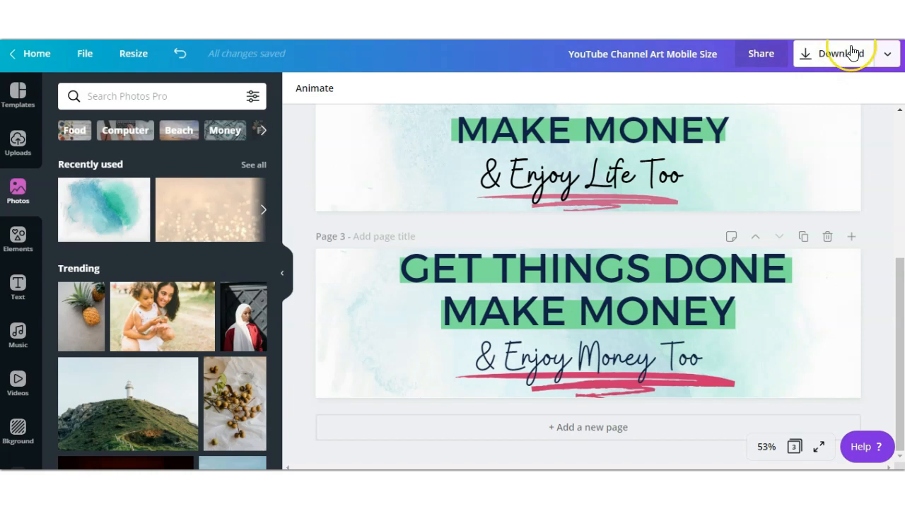
Download only page 3 of the design as a PNG.
click(884, 55)
click(765, 147)
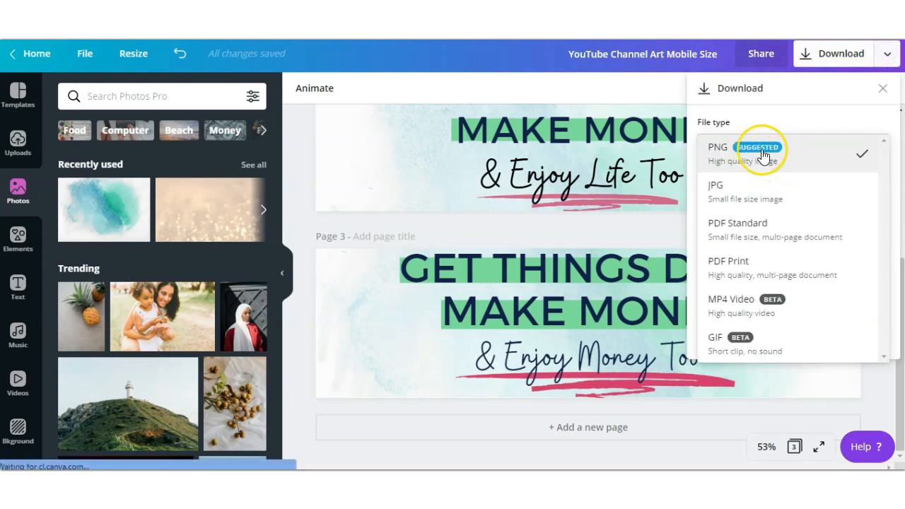
click(765, 154)
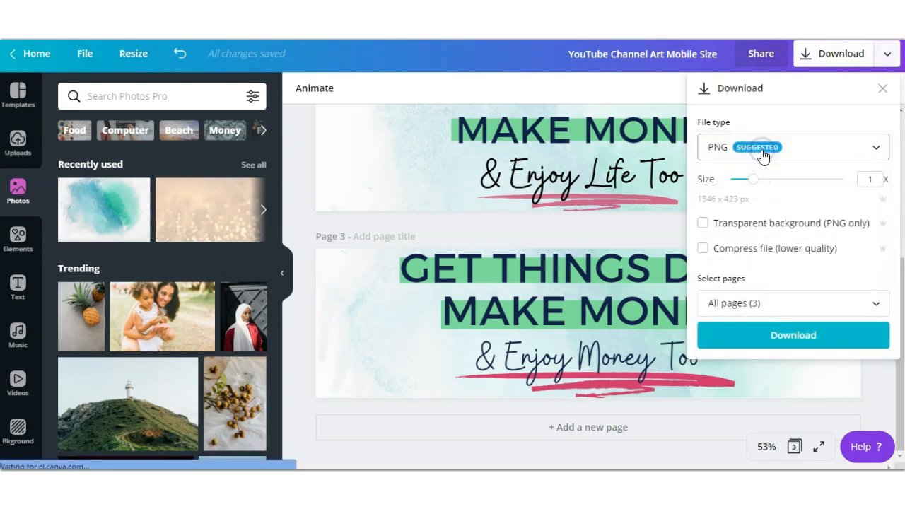
click(744, 302)
click(872, 213)
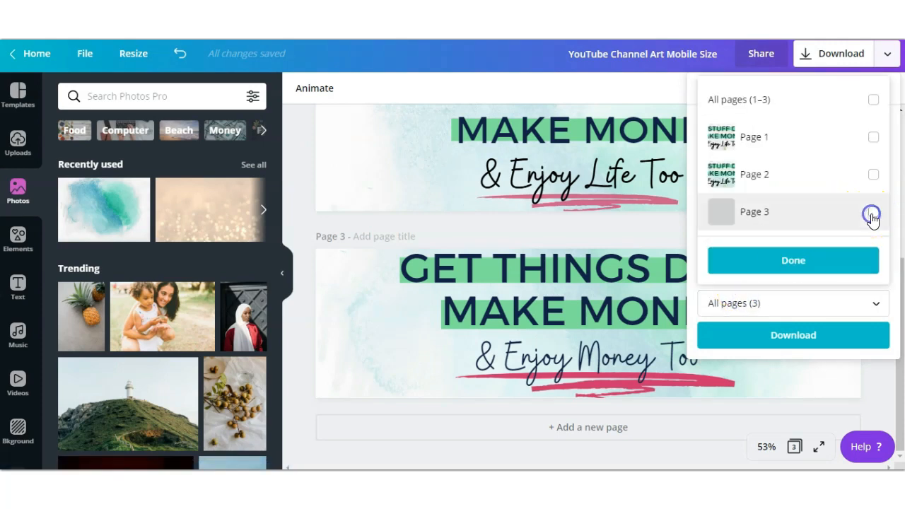
click(833, 265)
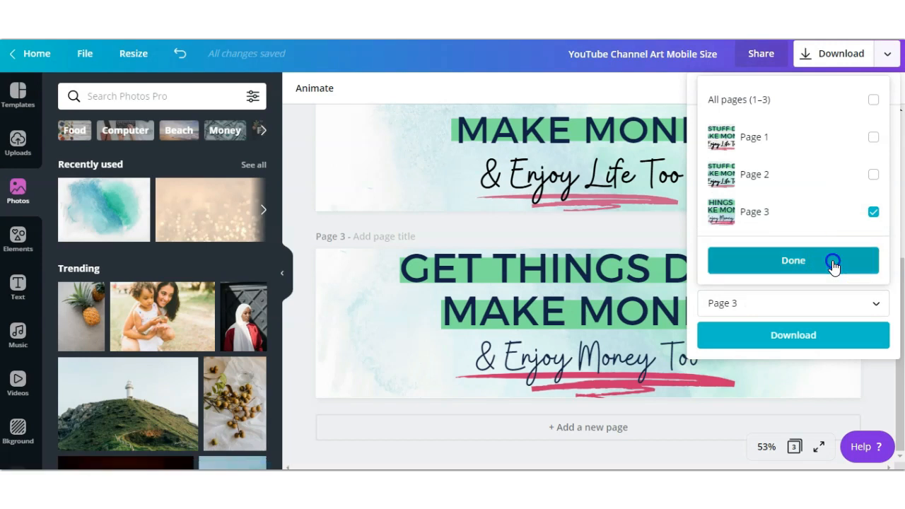
click(800, 338)
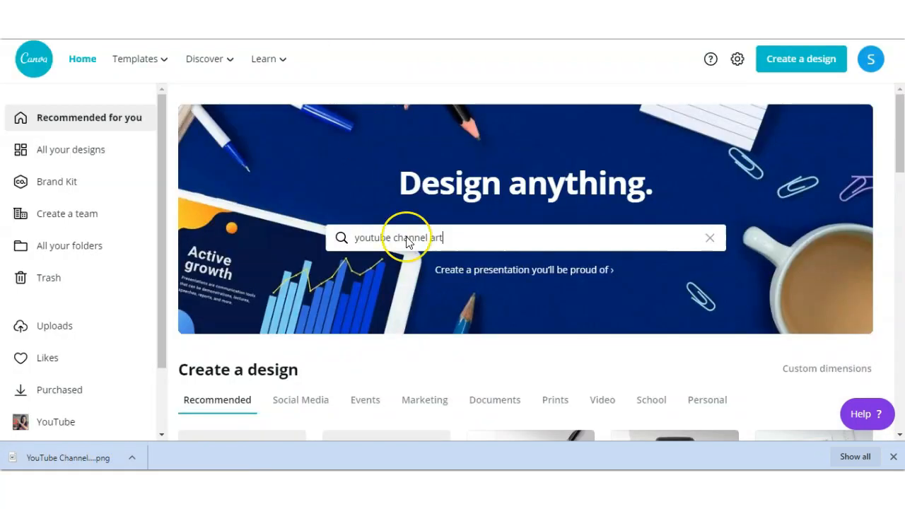
Create a blank YouTube Channel Art design through the template search and upload the downloaded banner PNG to it.
click(465, 236)
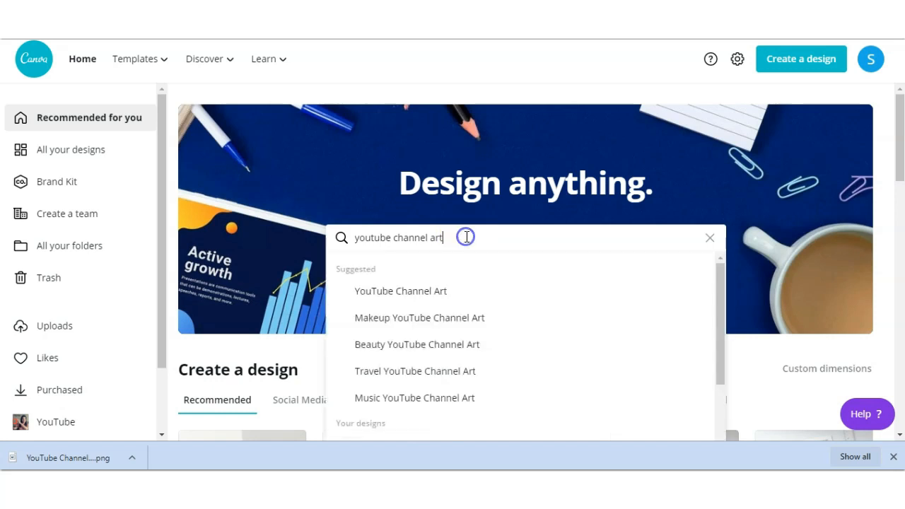
click(429, 297)
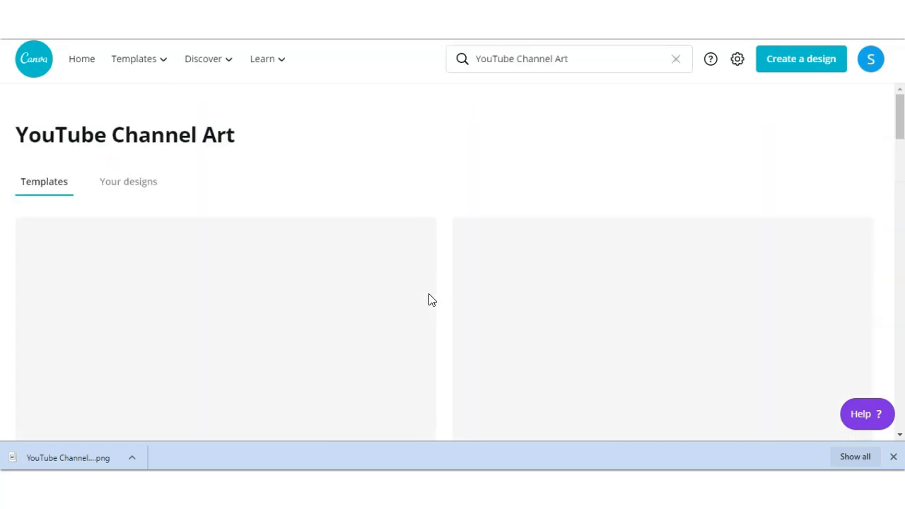
click(248, 340)
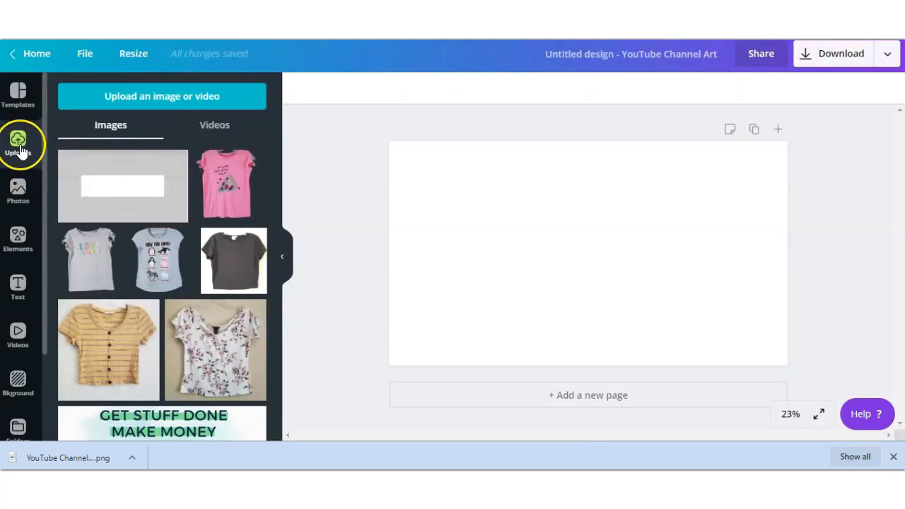
drag(62, 457, 131, 205)
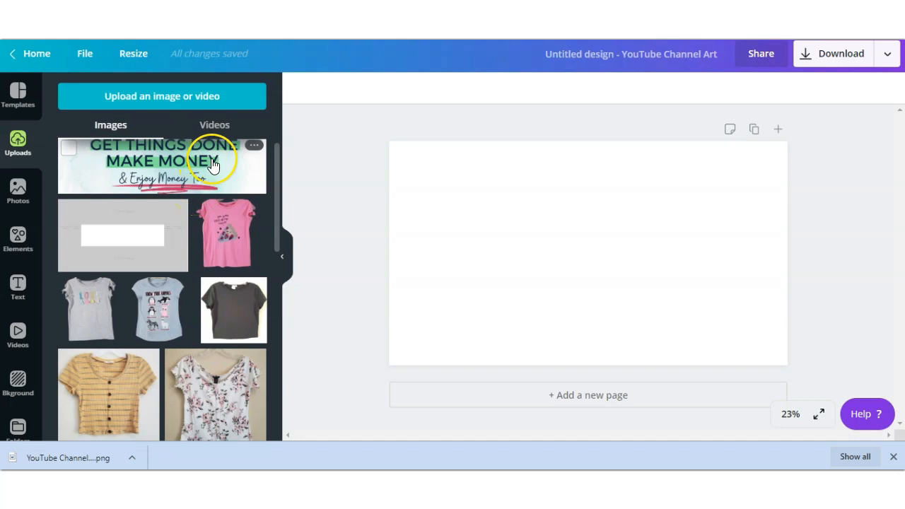
Add the uploaded gray safe-area template image and enlarge it to 2,560 × 1,437 px to fill the page.
click(174, 233)
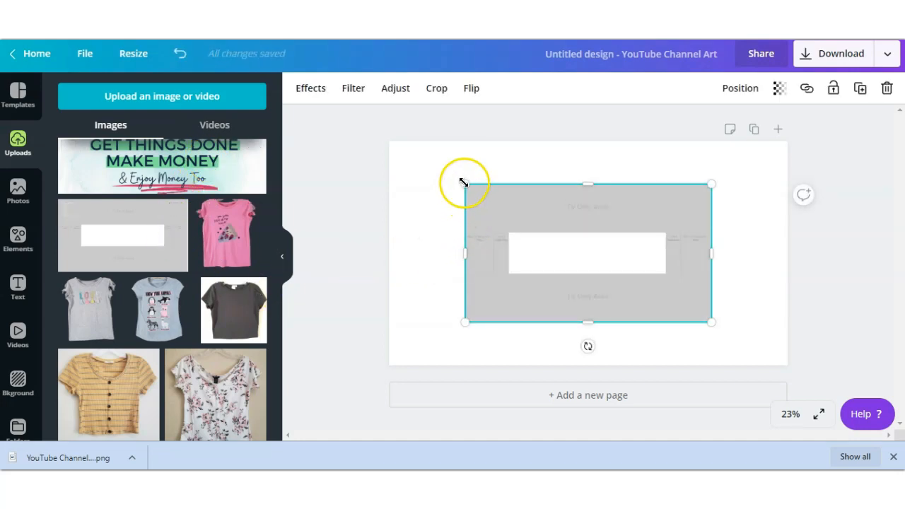
drag(463, 184, 384, 151)
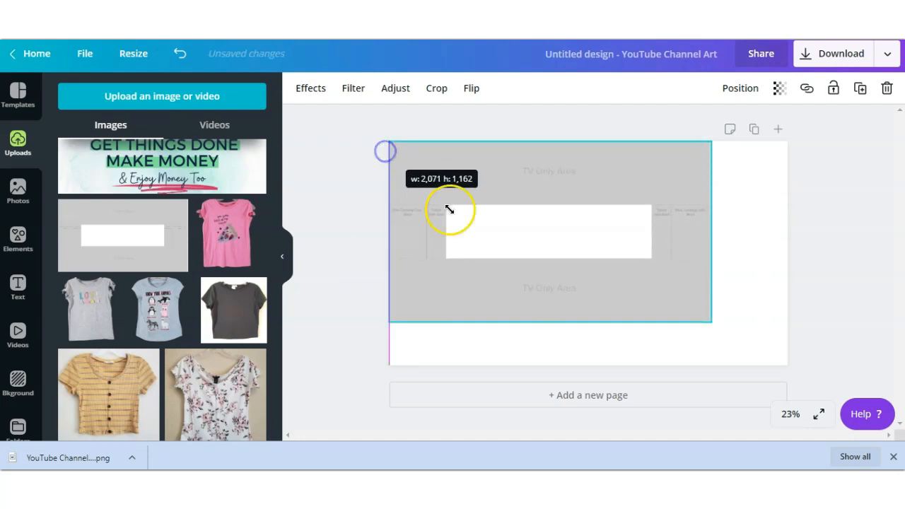
drag(713, 325, 788, 363)
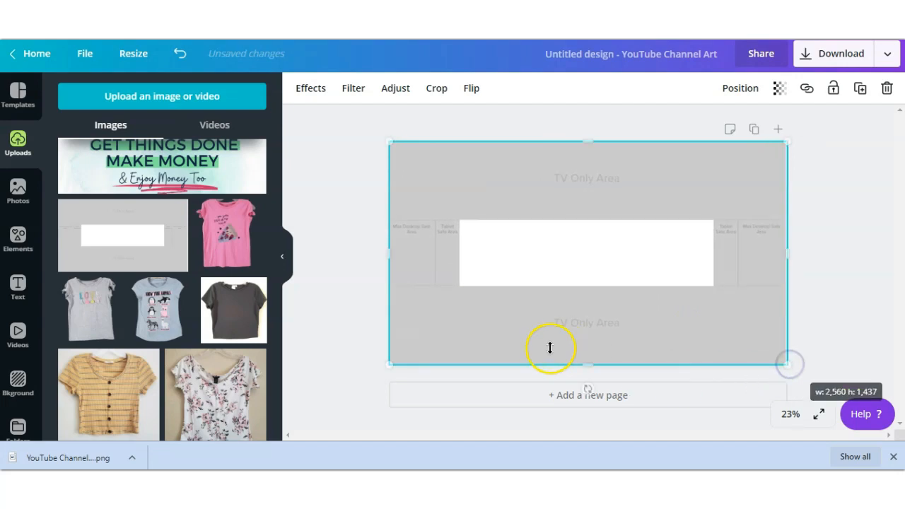
click(347, 278)
Add the uploaded GET THINGS DONE banner and resize it to cover the template's white center area.
click(210, 172)
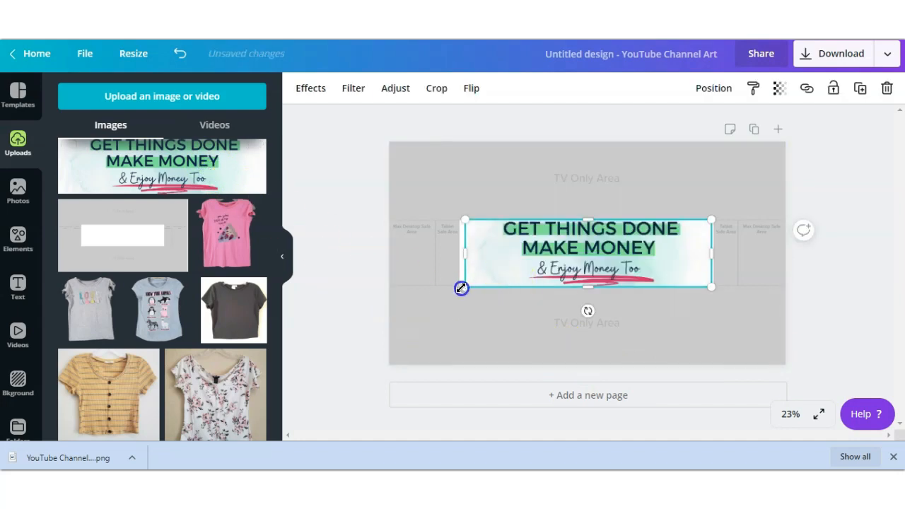
drag(461, 288, 460, 289)
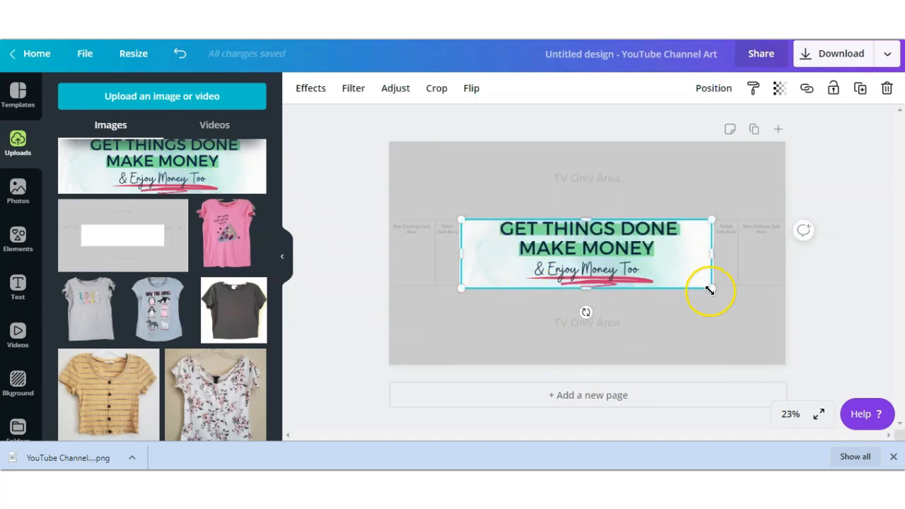
drag(714, 291, 714, 293)
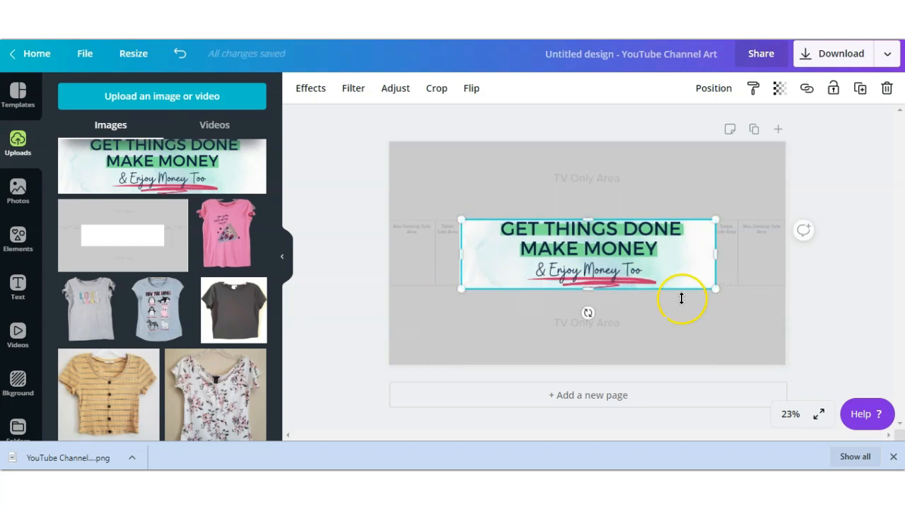
drag(461, 288, 458, 291)
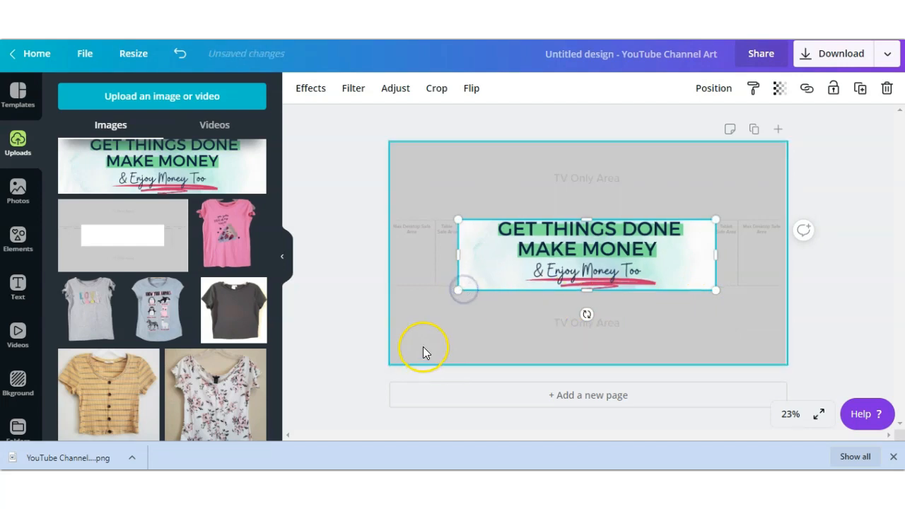
Delete the gray safe-area template image from behind the banner.
click(423, 346)
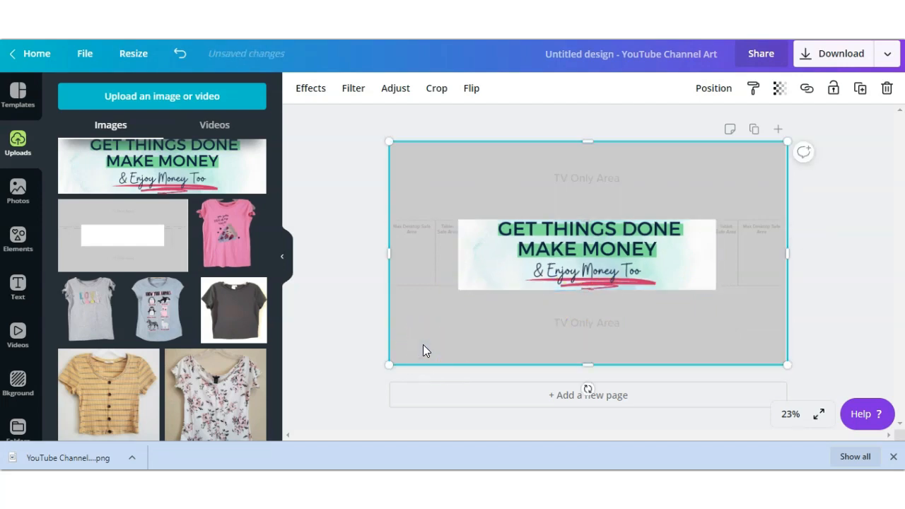
key(Delete)
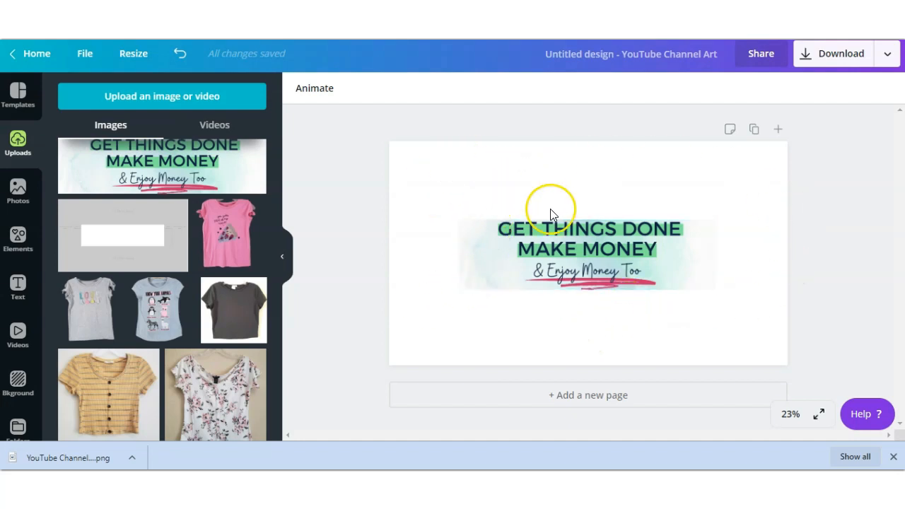
Add the recently used blue-green watercolor photo, enlarge it to cover the whole page, and send it behind the banner.
click(18, 191)
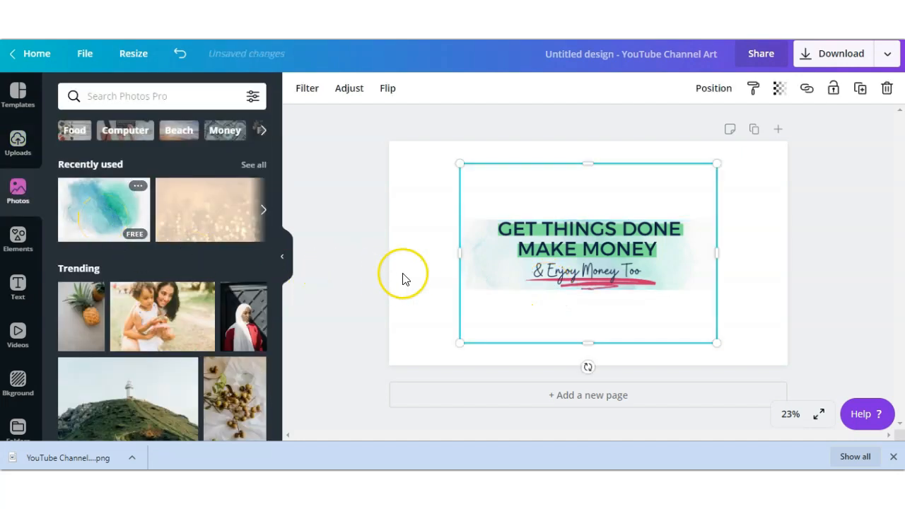
drag(453, 343, 326, 377)
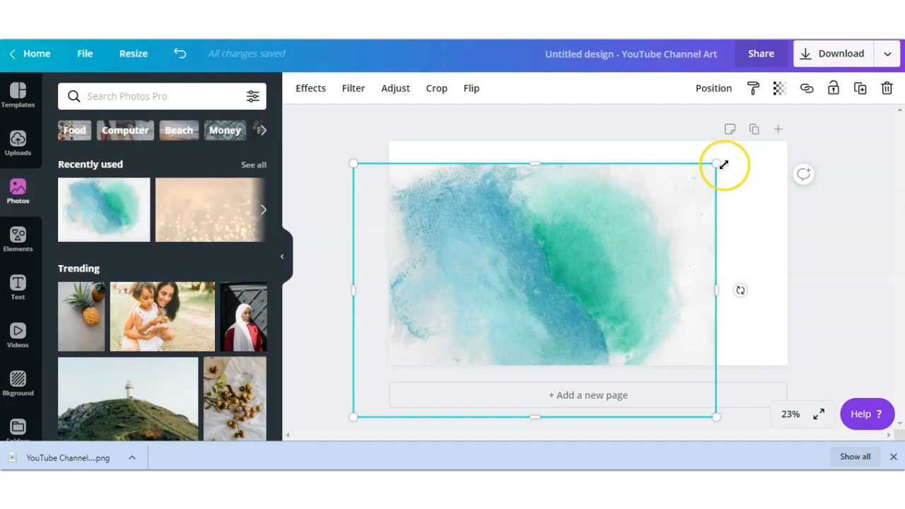
drag(723, 162, 862, 140)
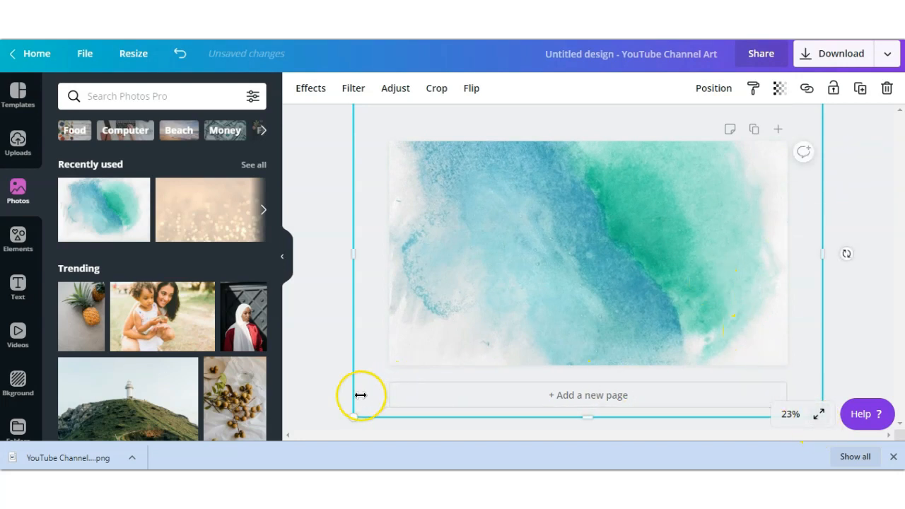
drag(357, 420, 308, 445)
drag(553, 315, 561, 316)
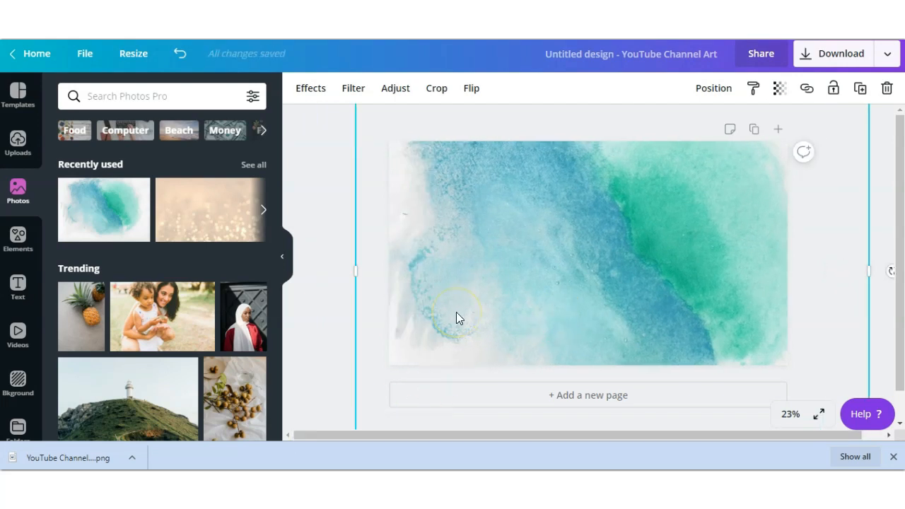
key(ctrl+shift+[)
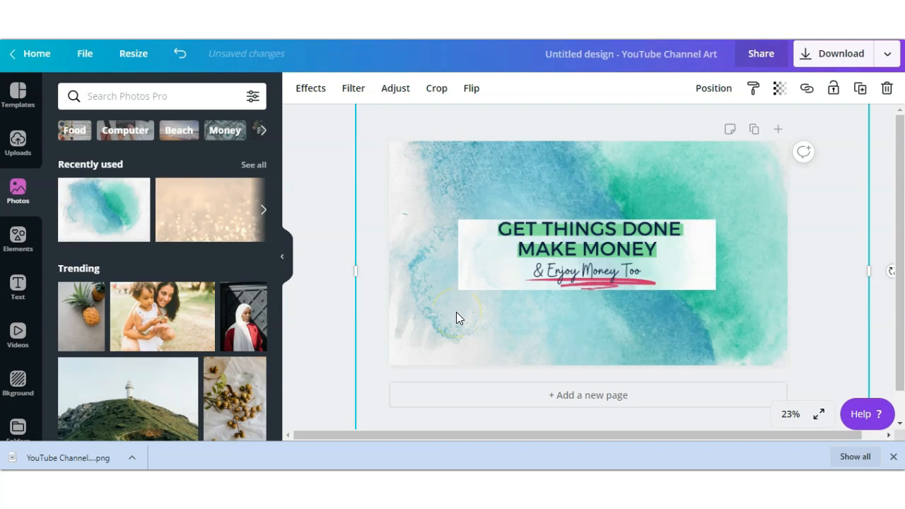
Lower the opacity of the watercolor background photo so it fades to match the banner's pale watercolor.
click(643, 219)
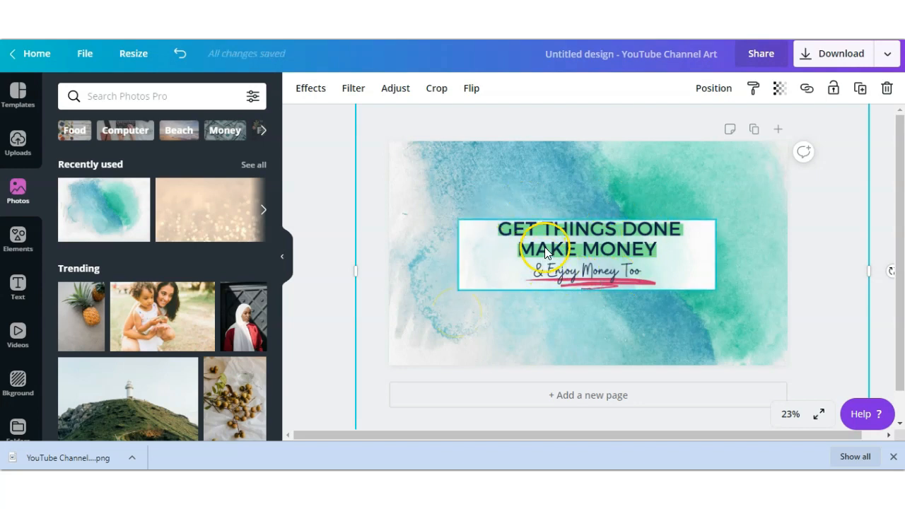
click(780, 89)
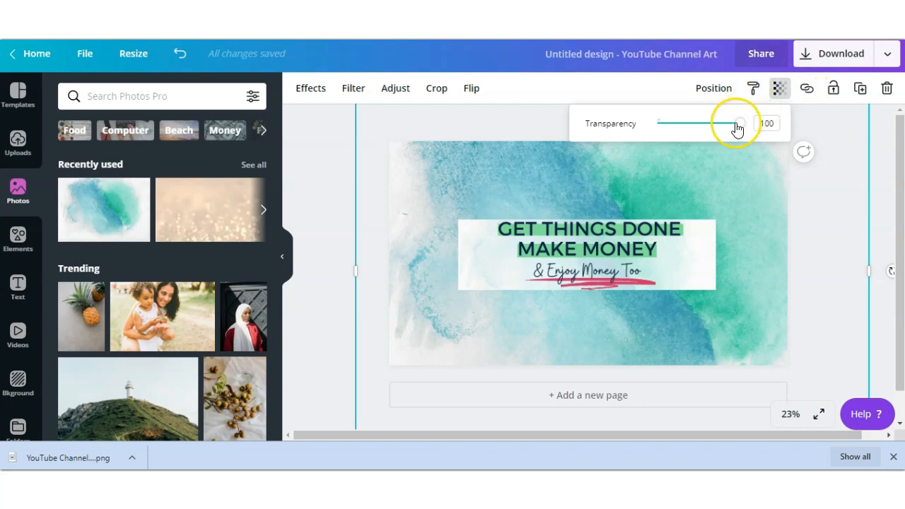
drag(737, 127, 690, 134)
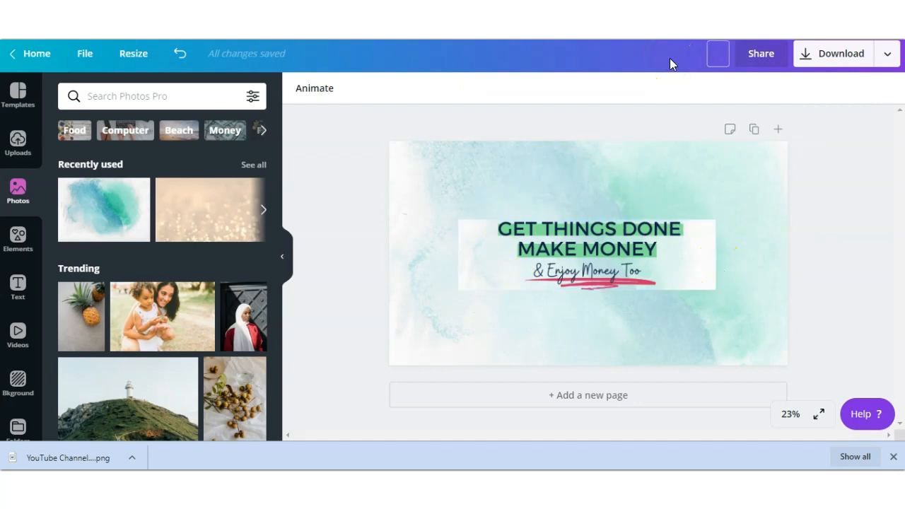
Rename the design "Youtube Channel Art Final" and download it as a PNG.
text(Youtube Channel )
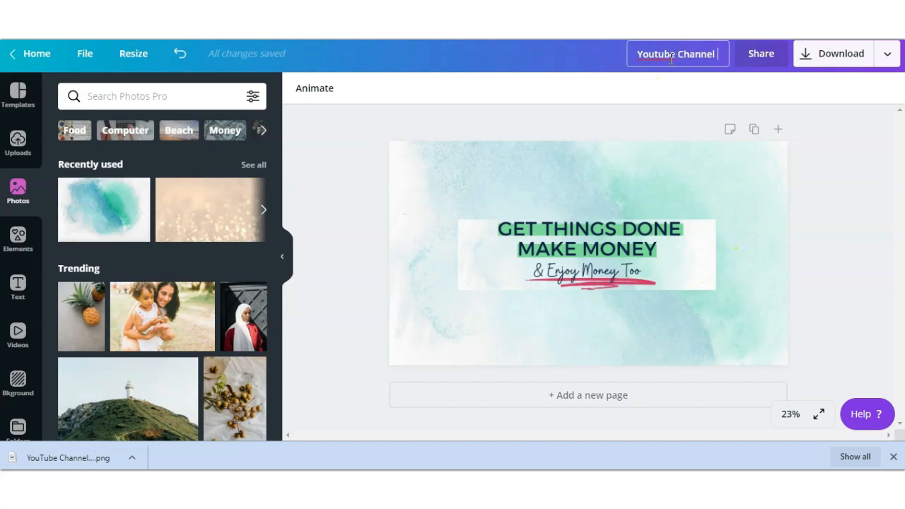
text(Art Final)
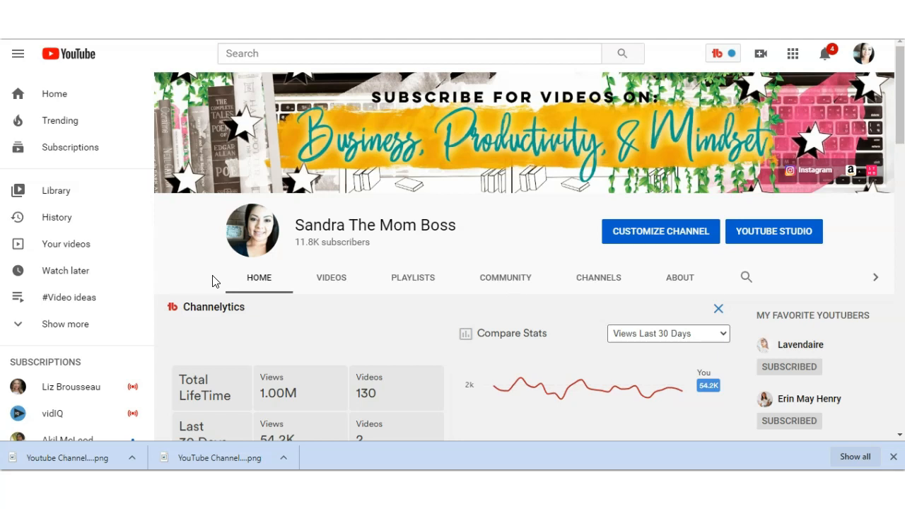
Switch to the YouTube channel page, open the channel art editor, and upload Youtube Channel Art Final.png.
mouse_move(730, 108)
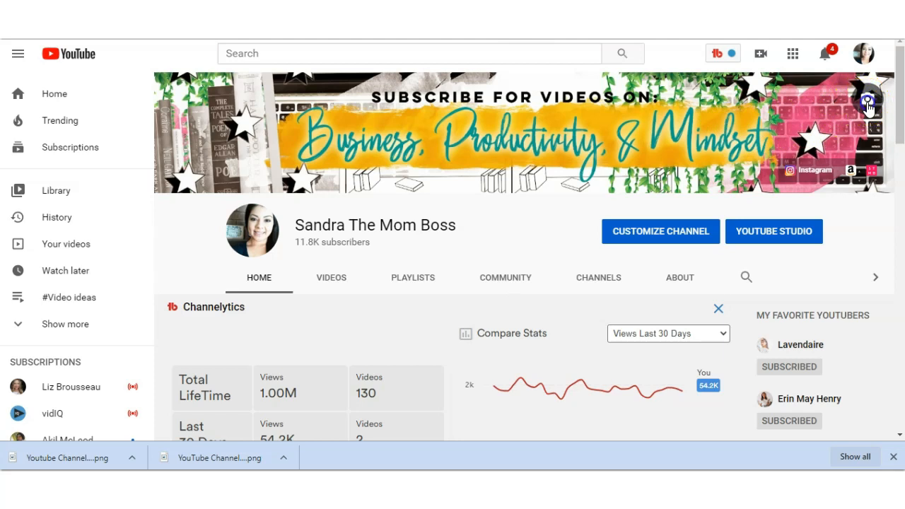
click(868, 105)
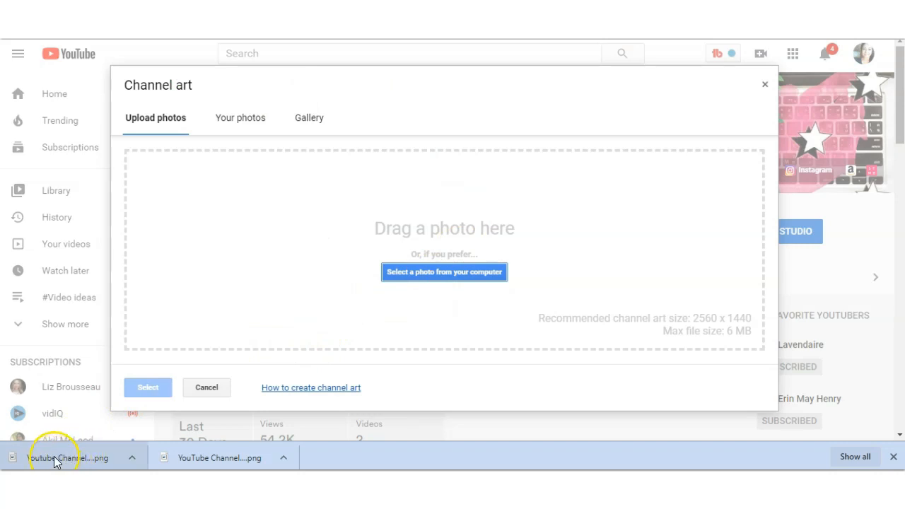
drag(57, 461, 26, 449)
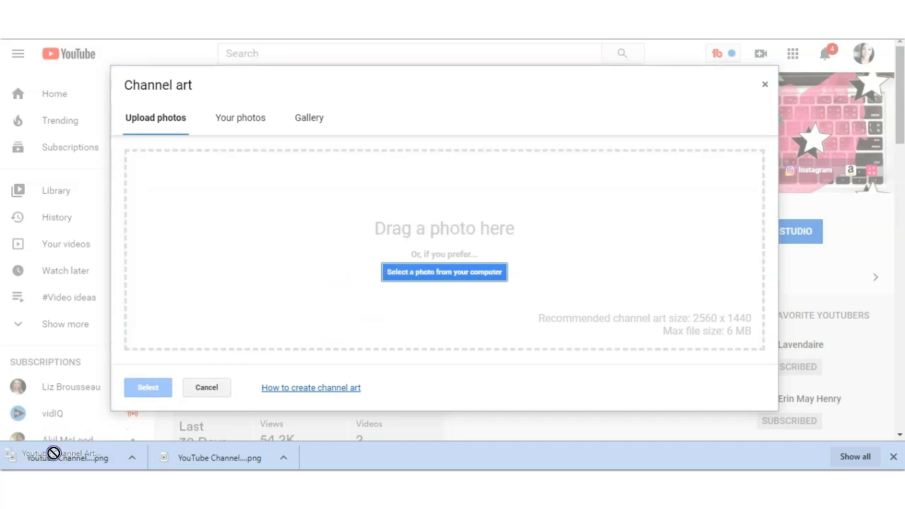
click(446, 278)
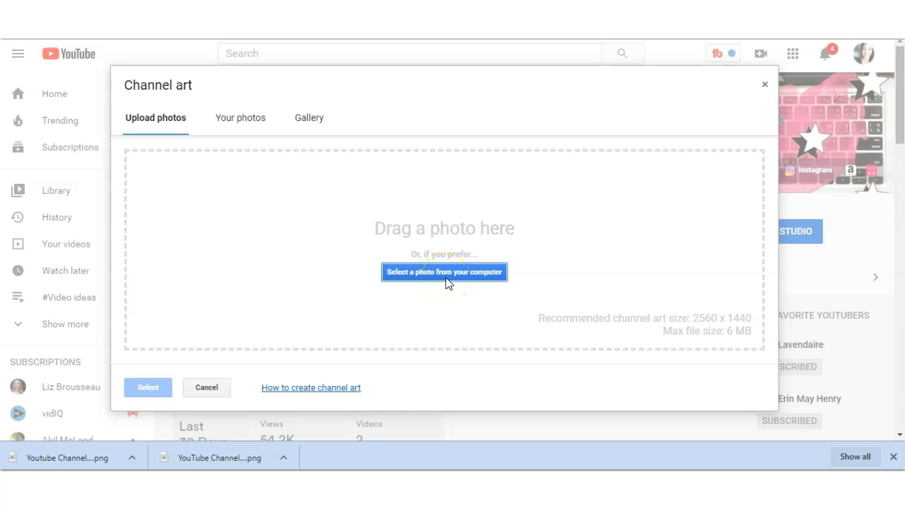
drag(71, 448, 202, 276)
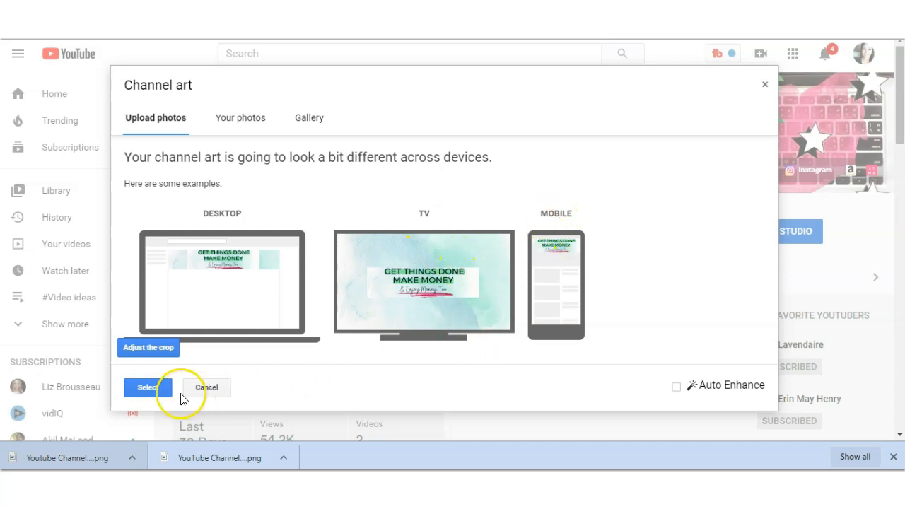
Adjust the crop of the uploaded channel art slightly from its lower-left corner and return to the devices preview.
click(148, 348)
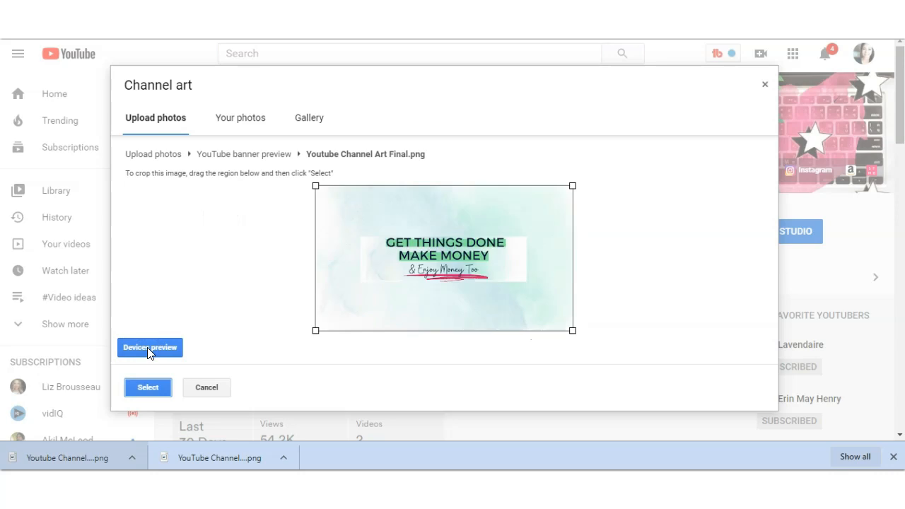
drag(314, 330, 281, 320)
Preview the channel art with Auto Enhance, switch that option back off, and apply the image to the channel.
click(678, 386)
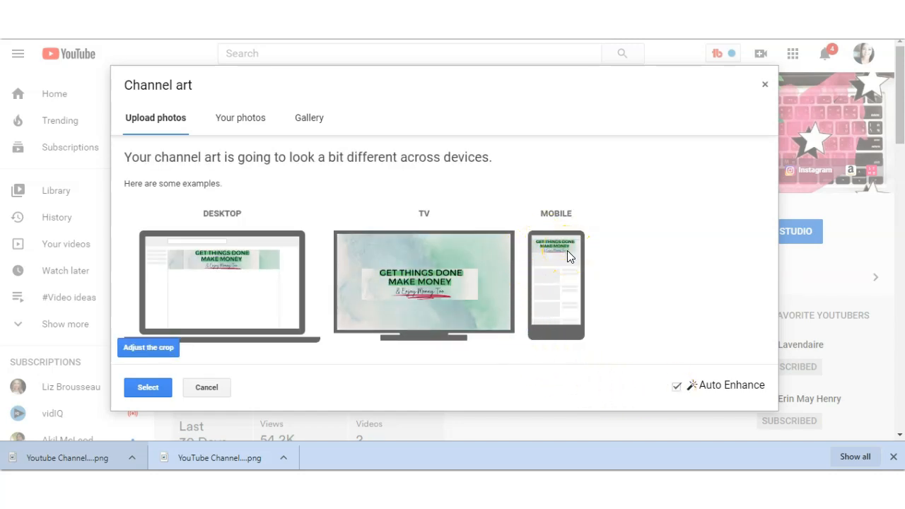
click(677, 387)
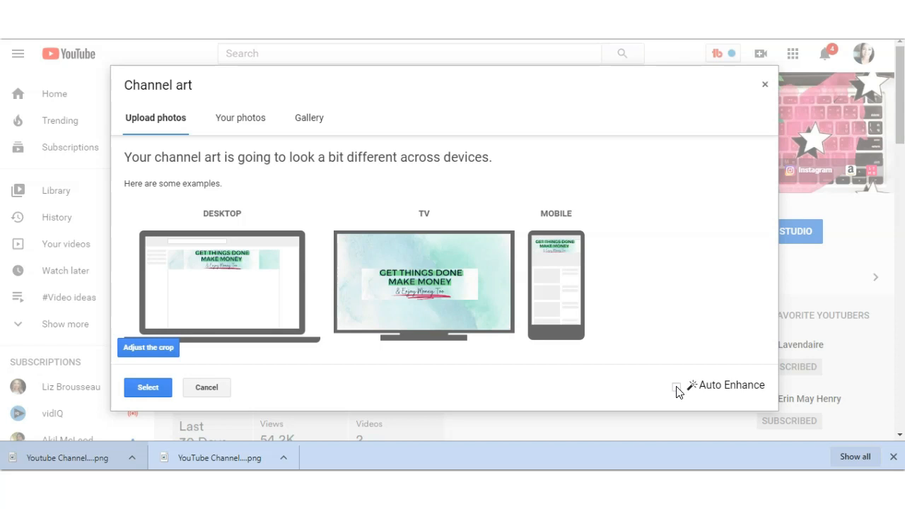
click(160, 386)
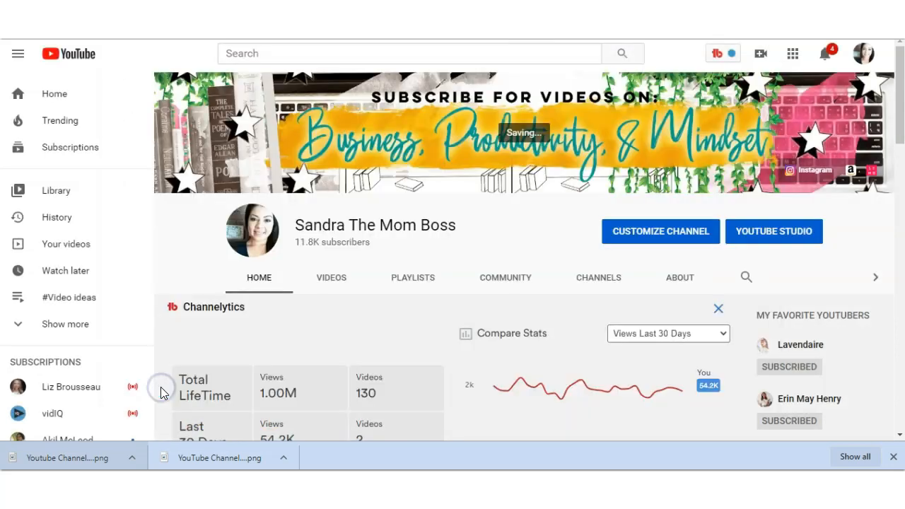